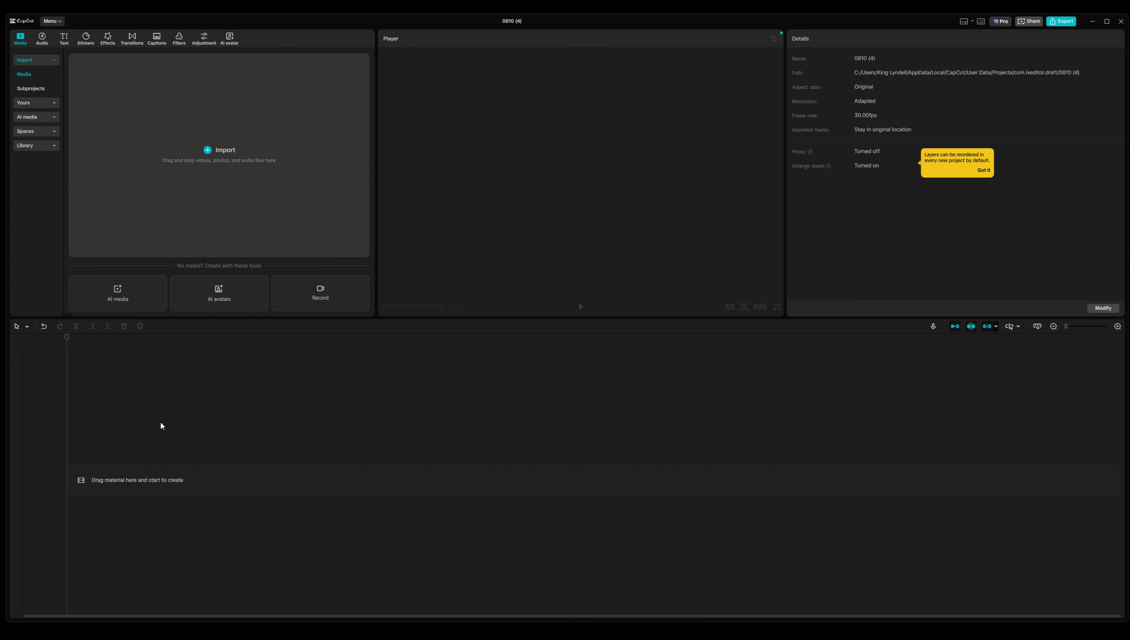
Step: Import the G1 and V1 video files from the capcut sample folder into the project media
click(206, 156)
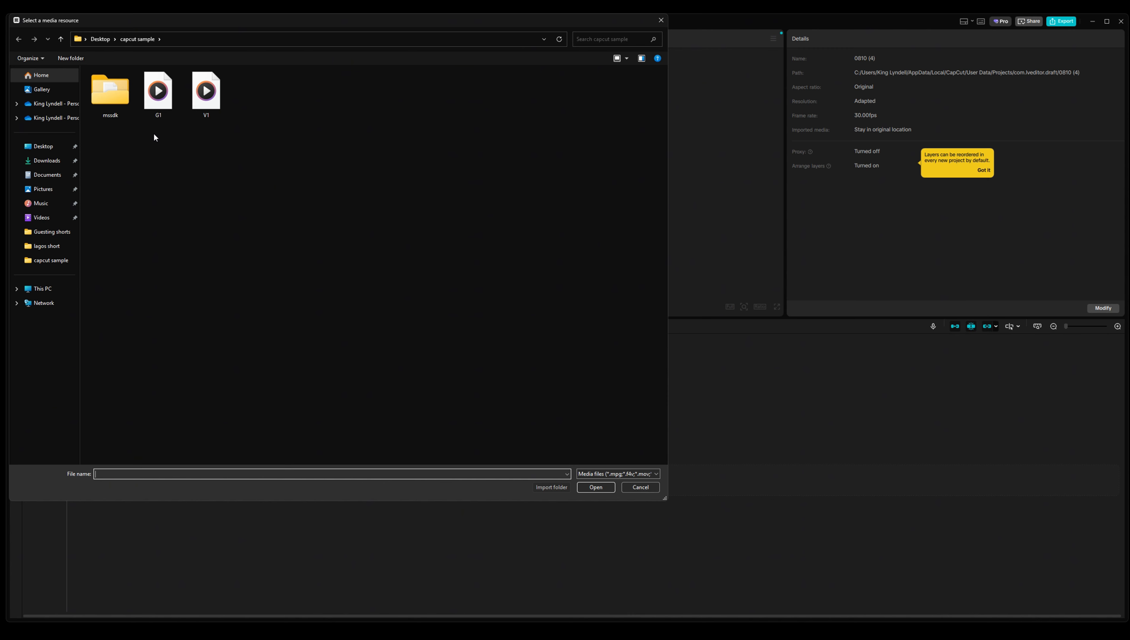
click(167, 104)
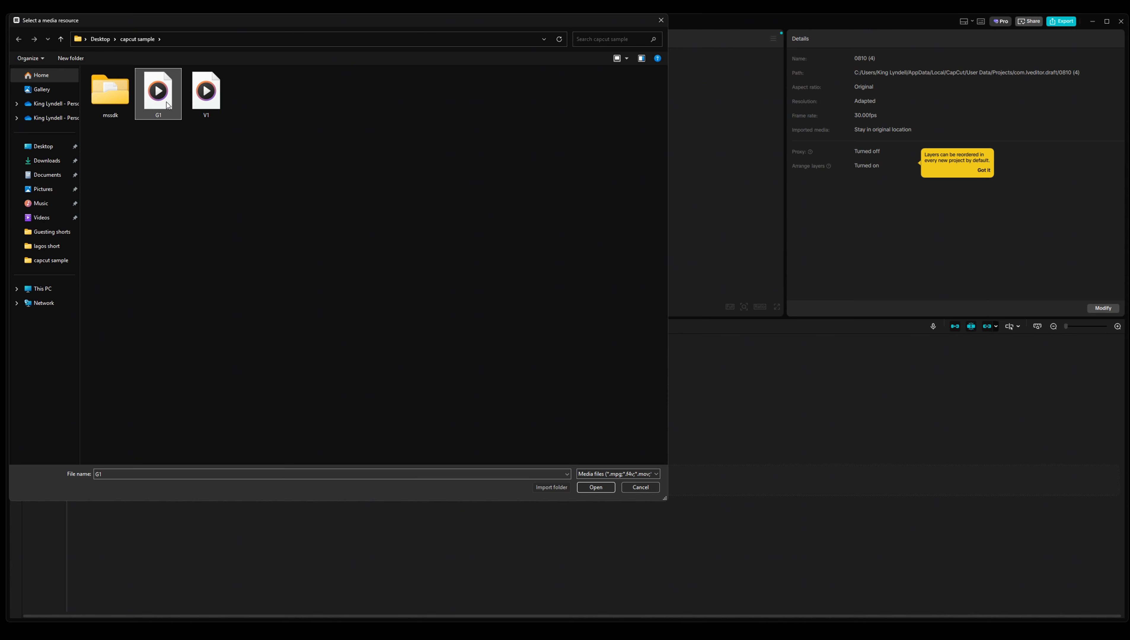
ctrl+click(198, 101)
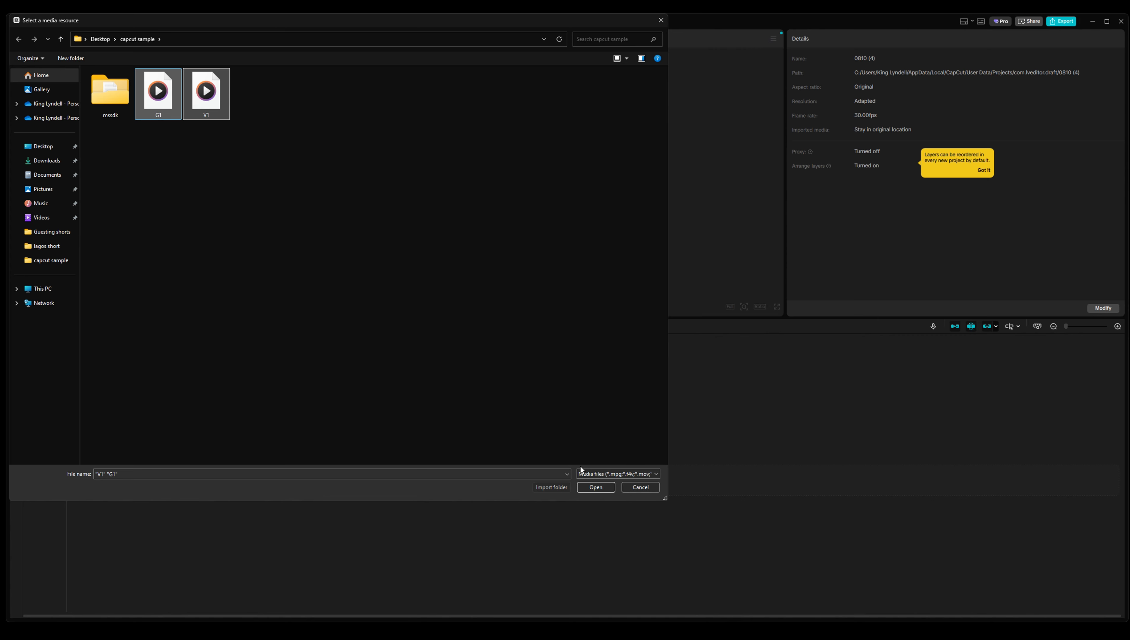
click(595, 488)
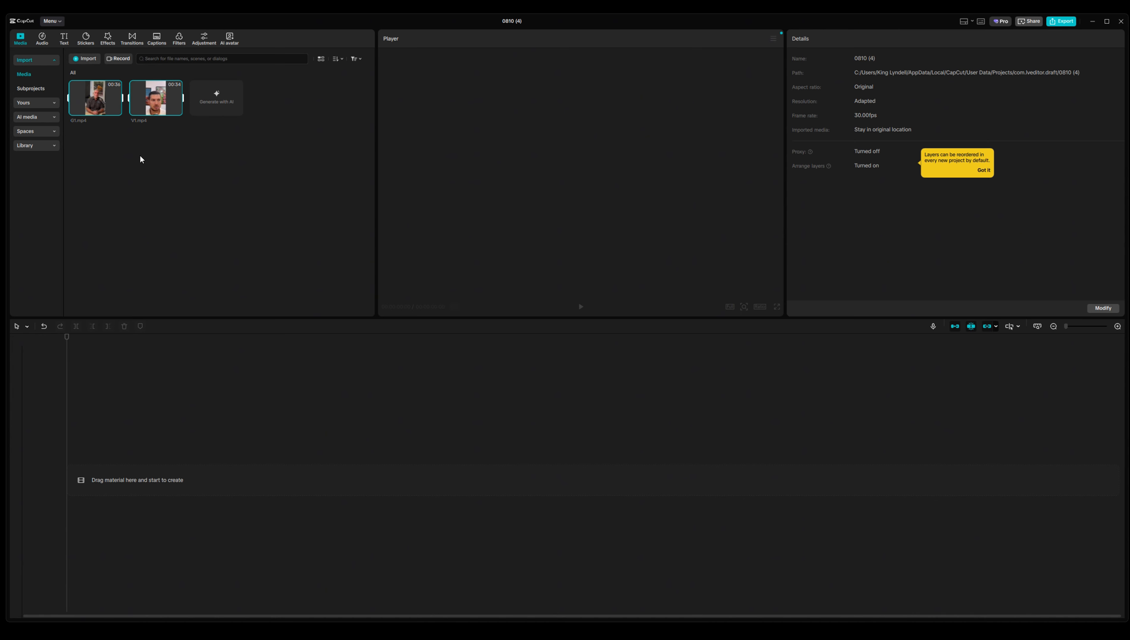
Step: Place V1.mp4 at the start of the main timeline track and add G1.mp4 directly after it
mouse_move(177, 118)
drag(164, 105, 126, 456)
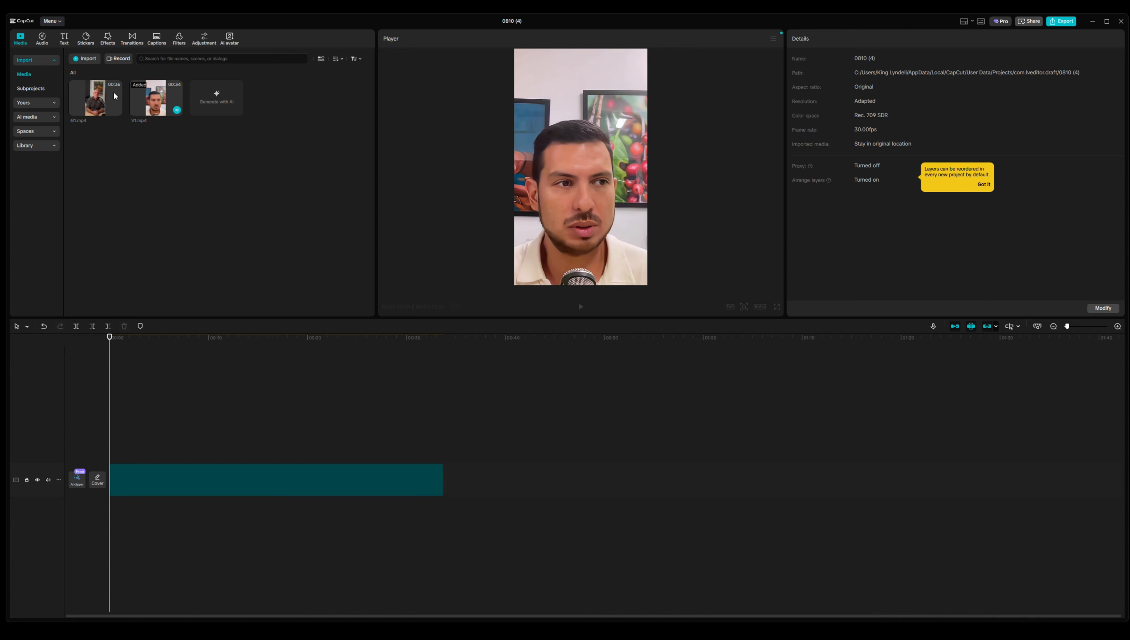
drag(96, 97, 453, 476)
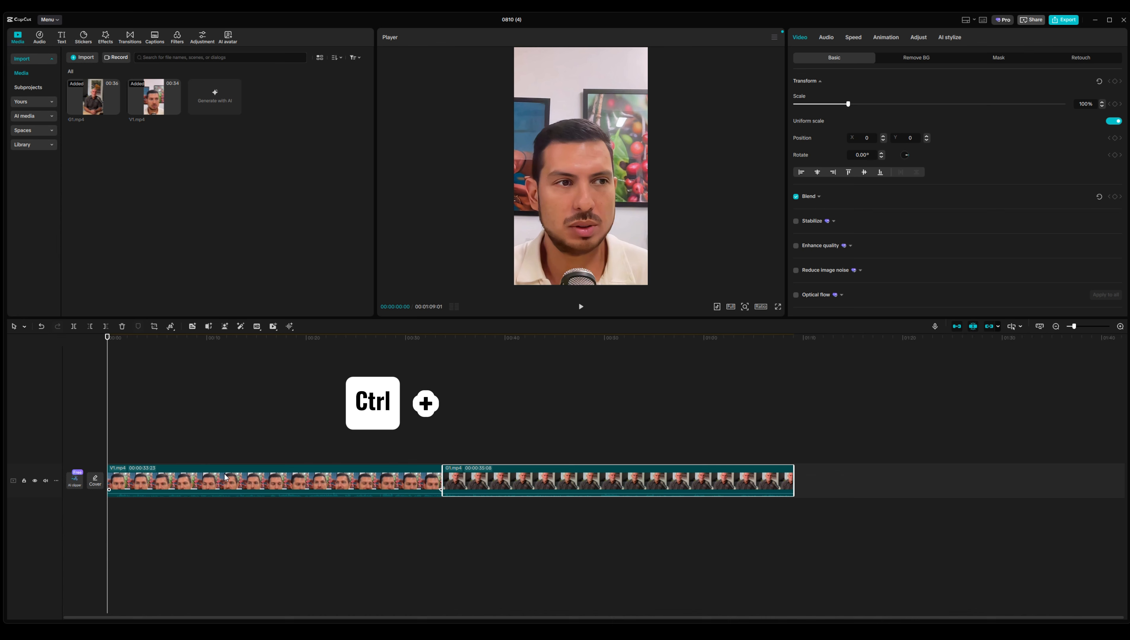
Step: Zoom the timeline in and out to examine the V1.mp4 and G1.mp4 clips at different scales
key(ctrl+plus)
key(ctrl+plus)
key(ctrl+plus)
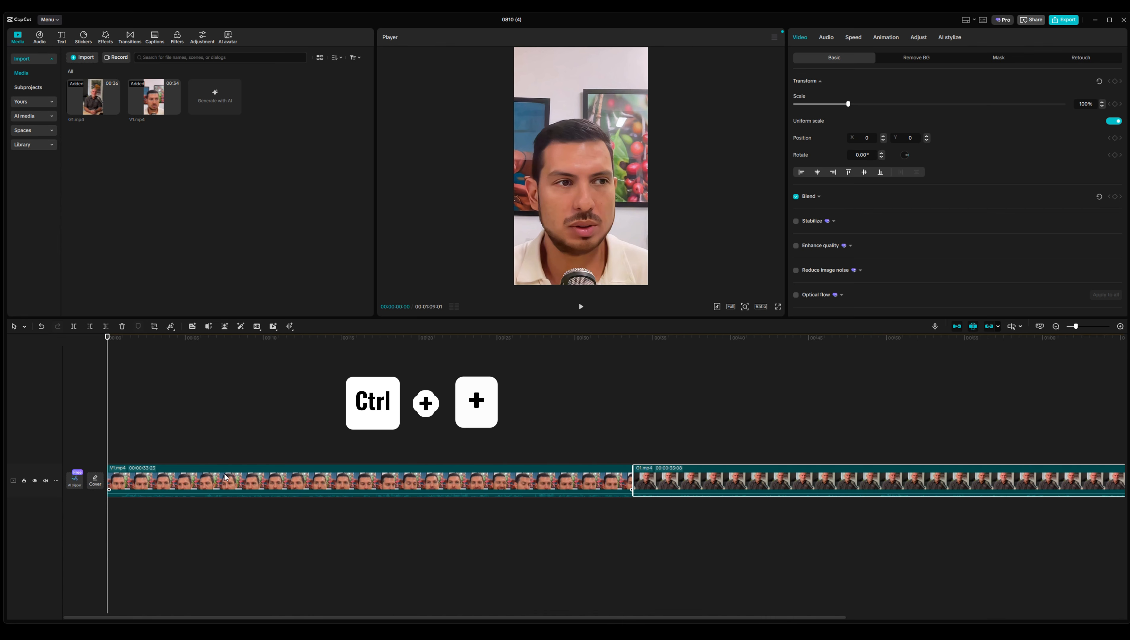
key(ctrl+plus)
key(ctrl+plus)
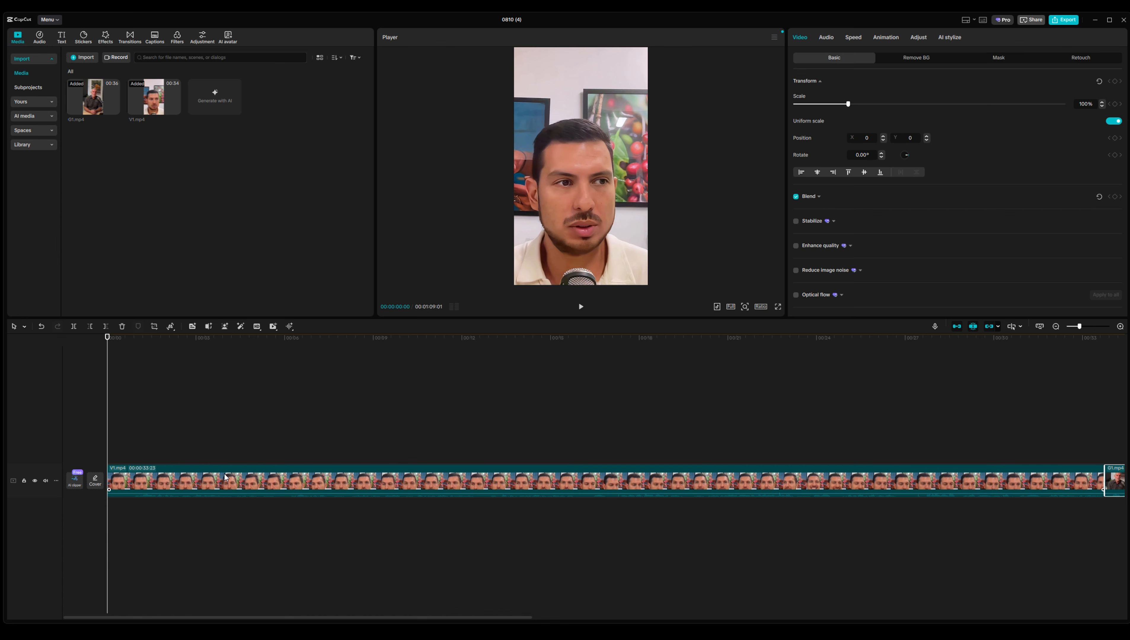
key(ctrl+minus)
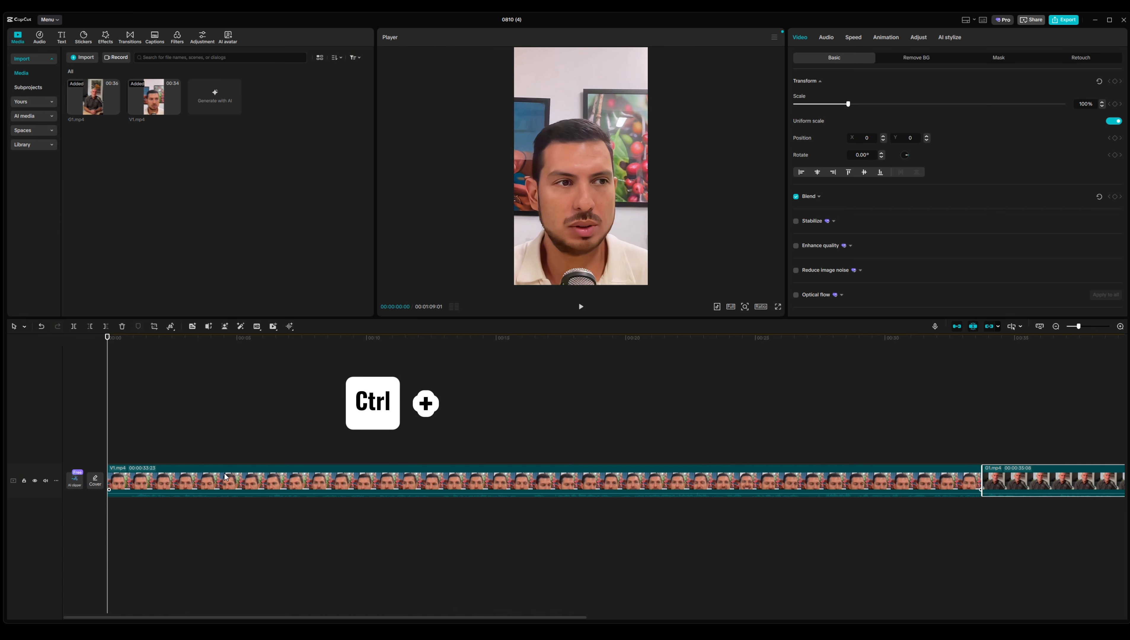
key(ctrl+minus)
key(ctrl+minus)
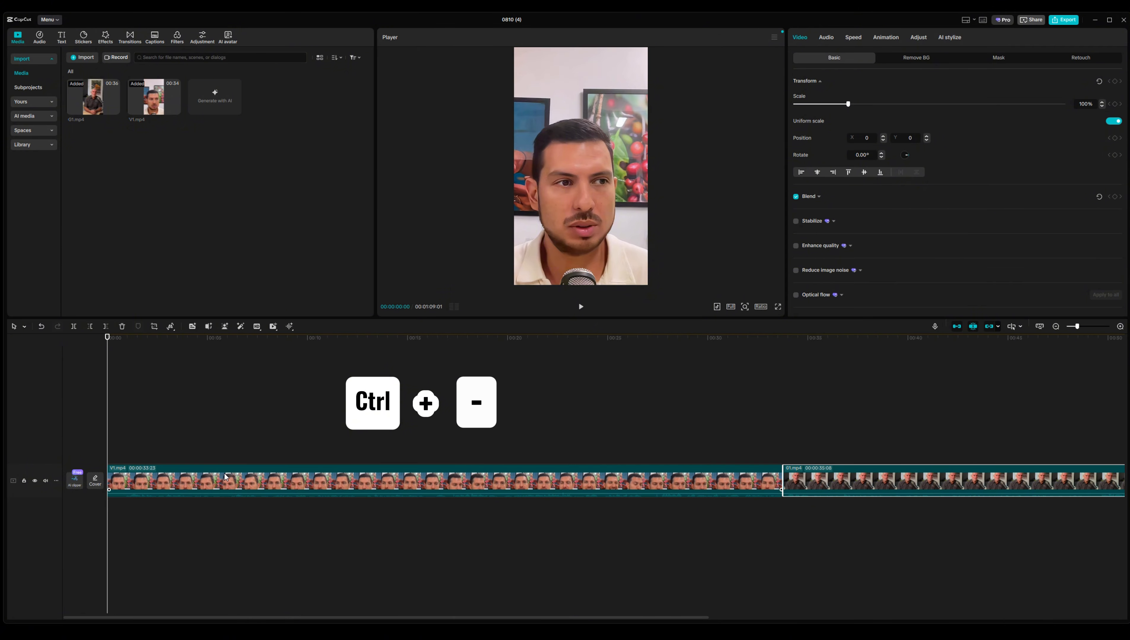
key(ctrl+minus)
key(ctrl+minus)
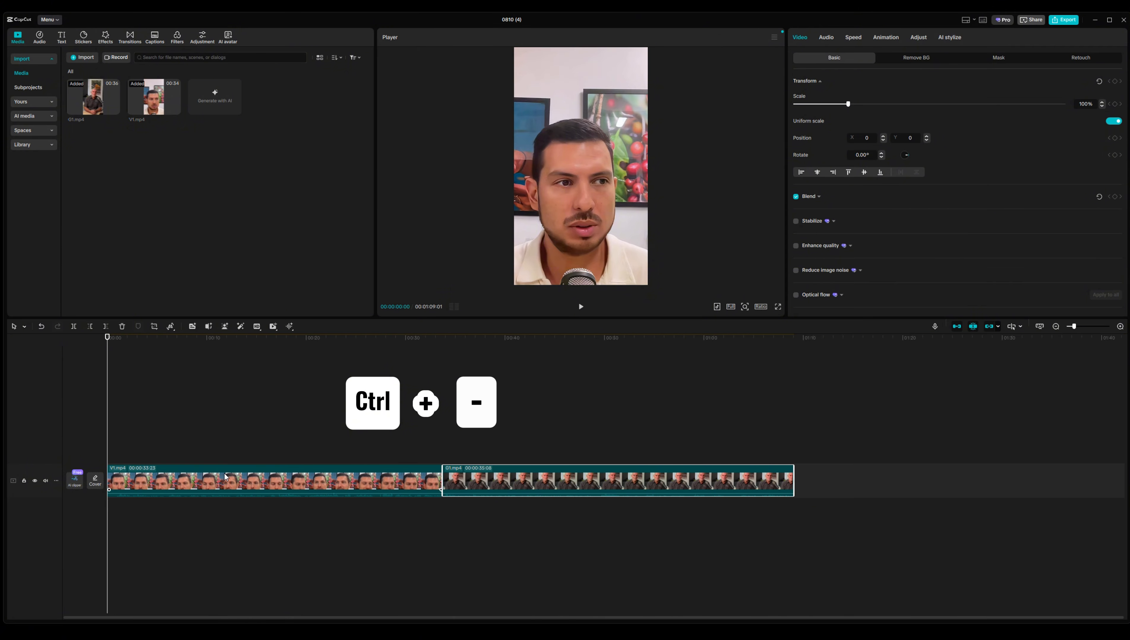
key(ctrl+minus)
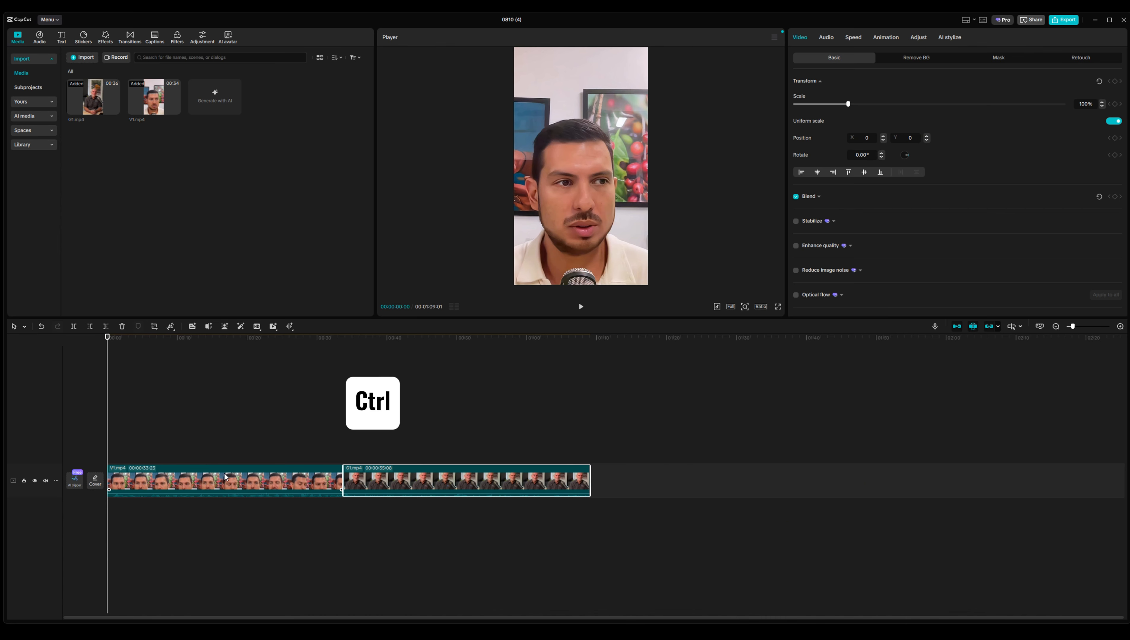
ctrl+scroll(226, 477, up, 2)
ctrl+scroll(226, 477, up, 2)
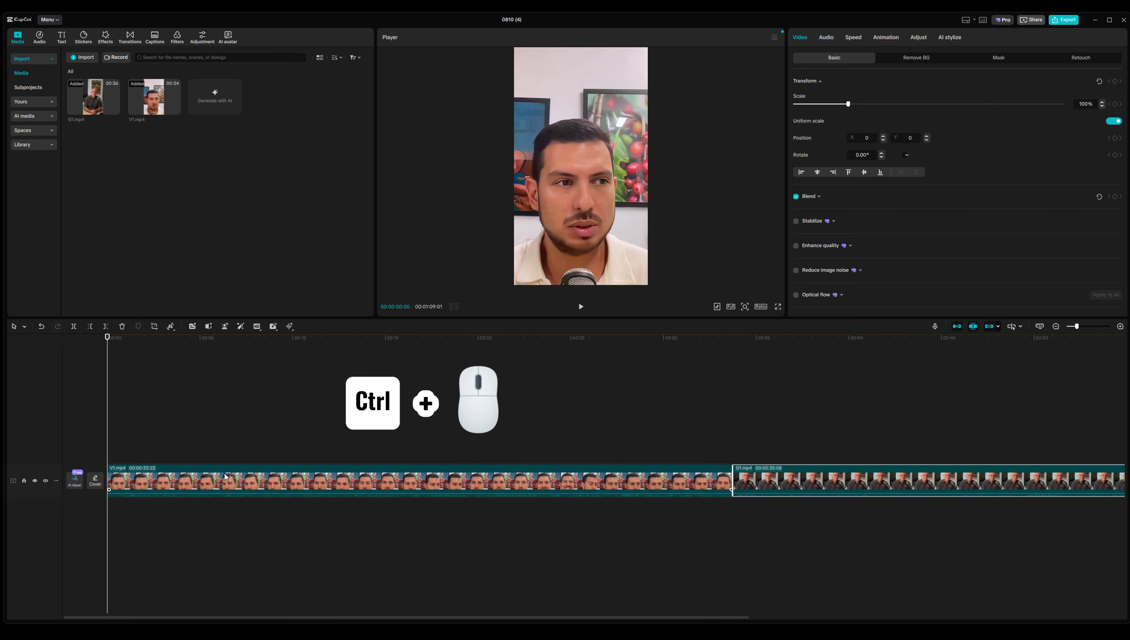
ctrl+scroll(226, 477, up, 1)
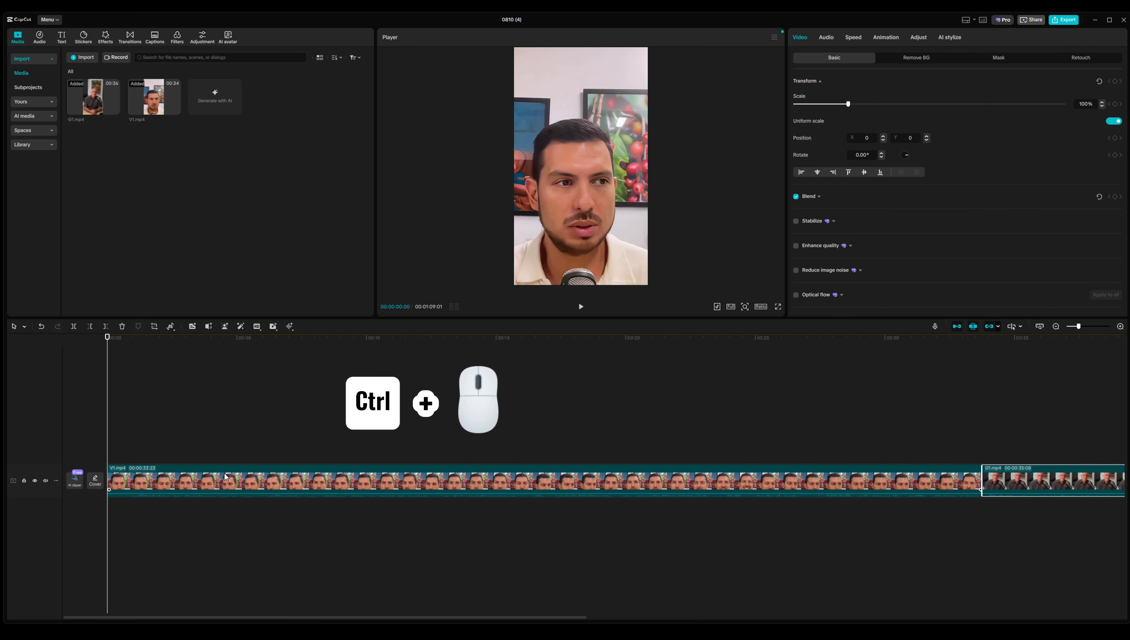
ctrl+scroll(226, 477, down, 4)
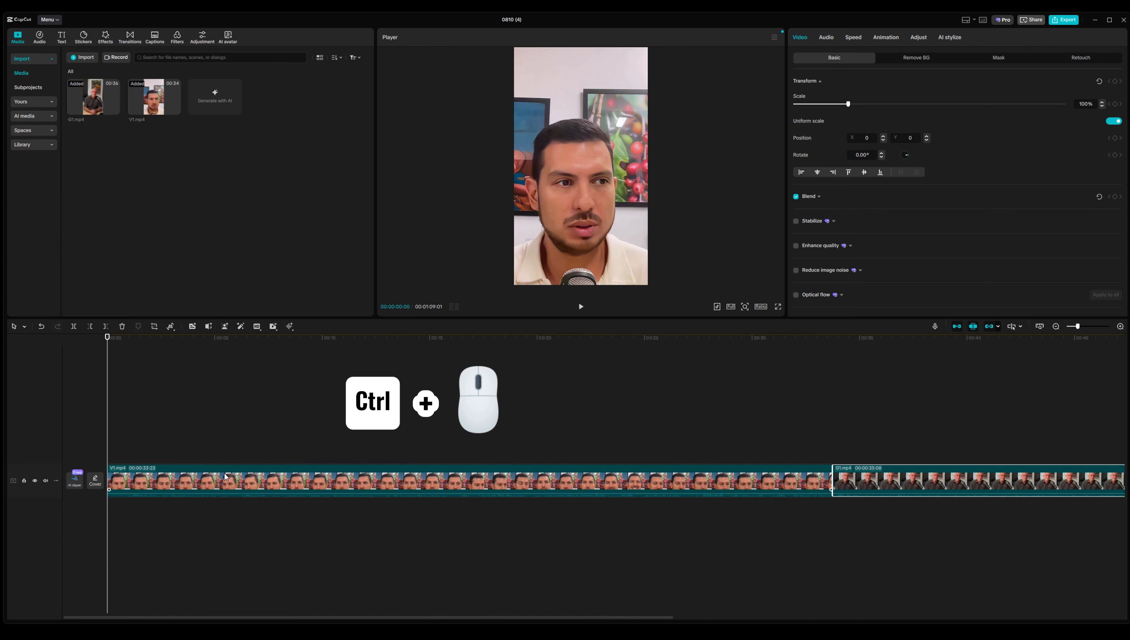
ctrl+scroll(226, 476, down, 4)
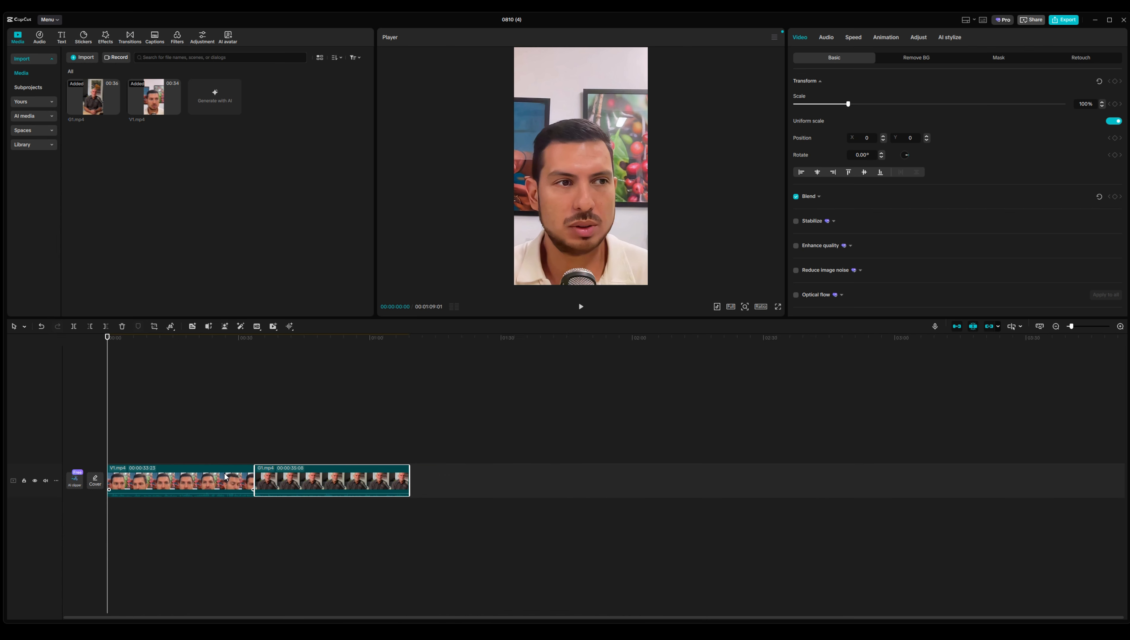
ctrl+scroll(225, 476, up, 3)
ctrl+scroll(226, 476, up, 2)
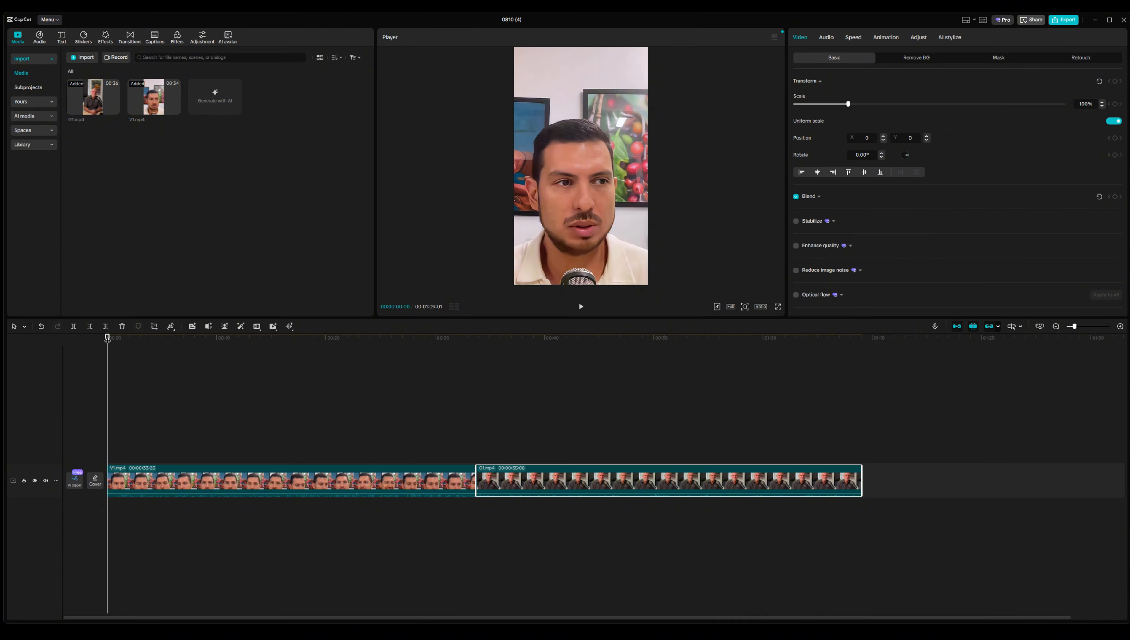
Step: Split the V1.mp4 clip at 00:00:27:08 and delete the section after the cut
drag(107, 337, 405, 374)
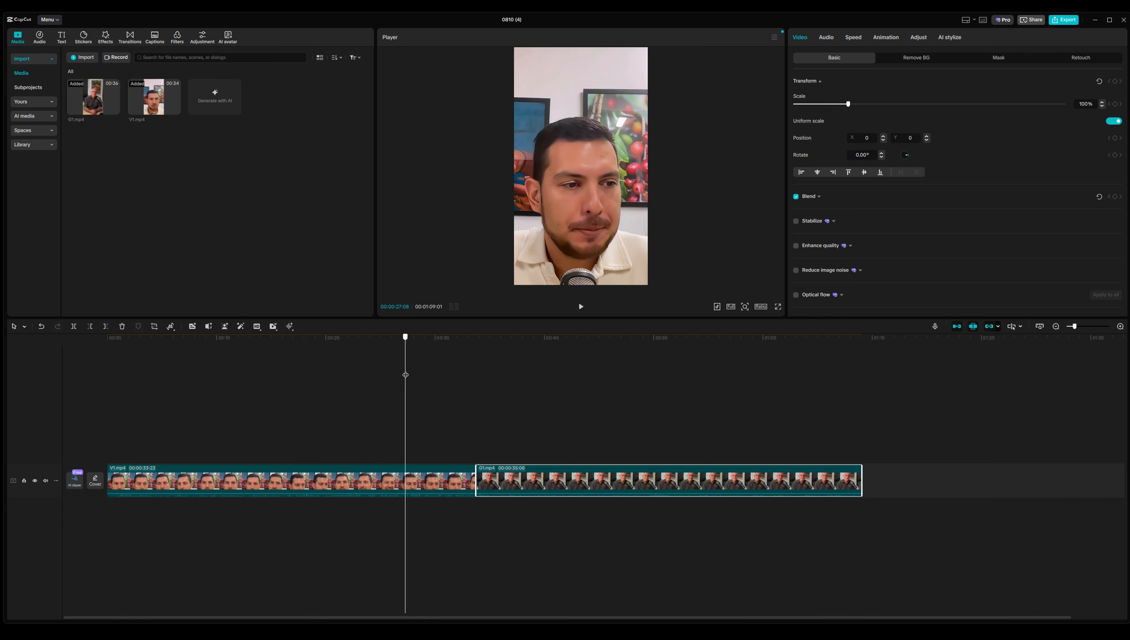
click(421, 487)
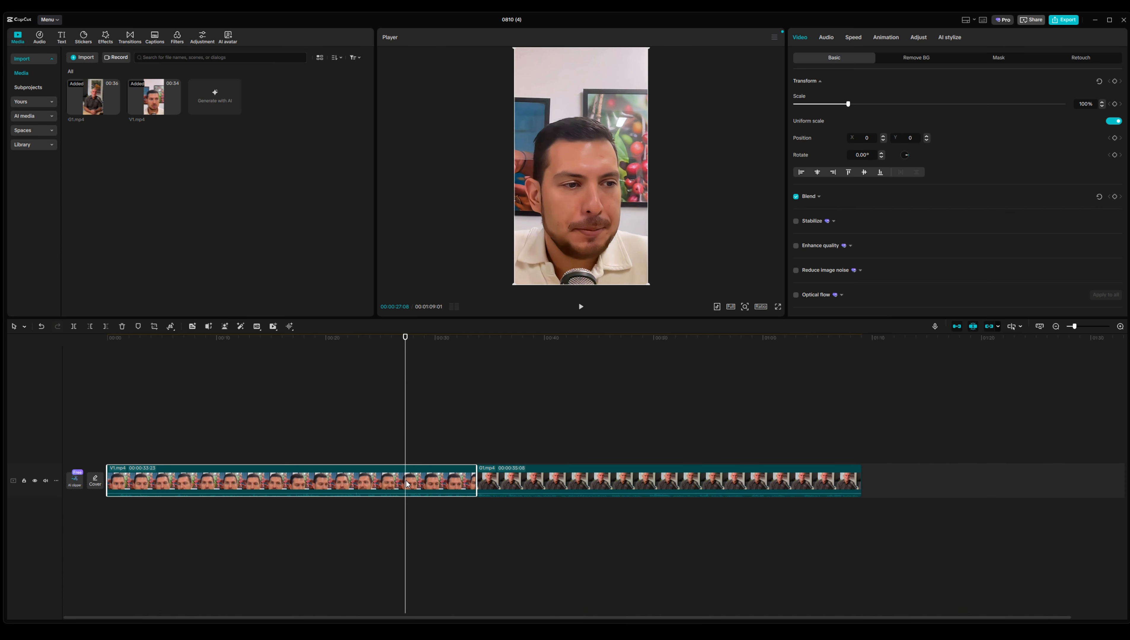
click(73, 328)
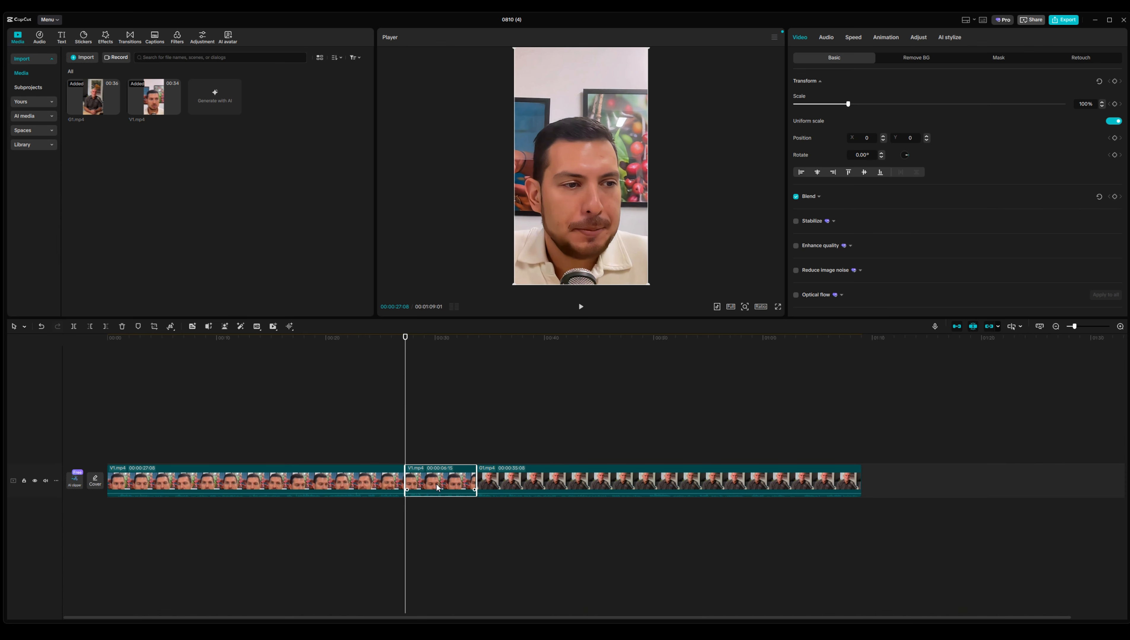
key(Delete)
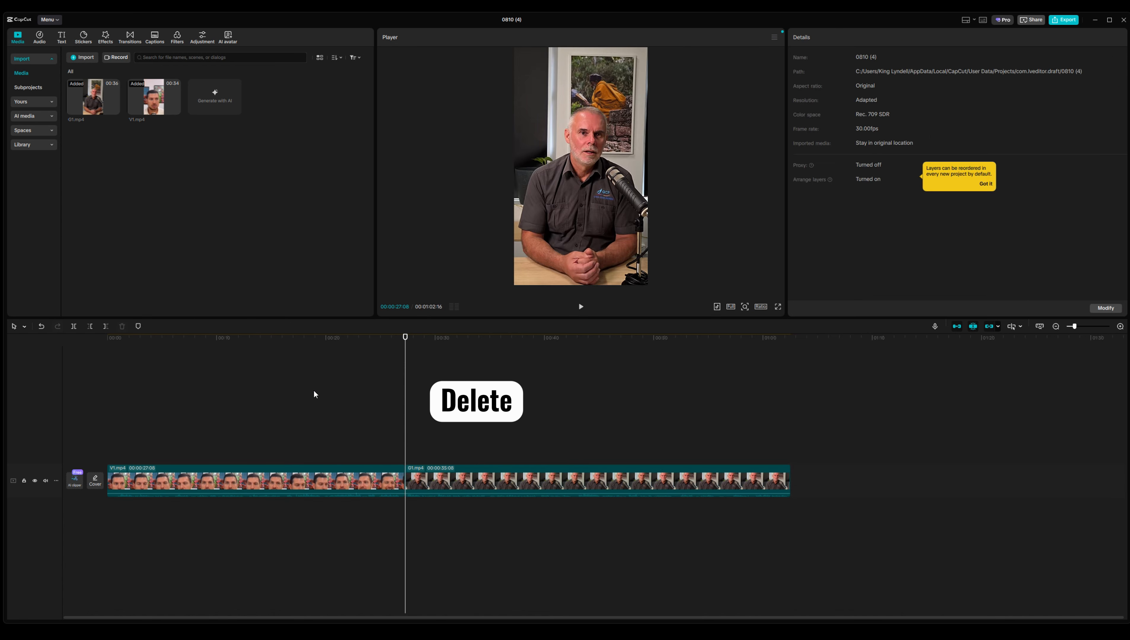
Step: Try to adjust the end of the V1.mp4 clip by moving its trailing edge at the junction with G1.mp4
click(252, 394)
mouse_move(252, 394)
mouse_down()
mouse_move(230, 394)
mouse_move(252, 395)
mouse_move(239, 394)
mouse_up()
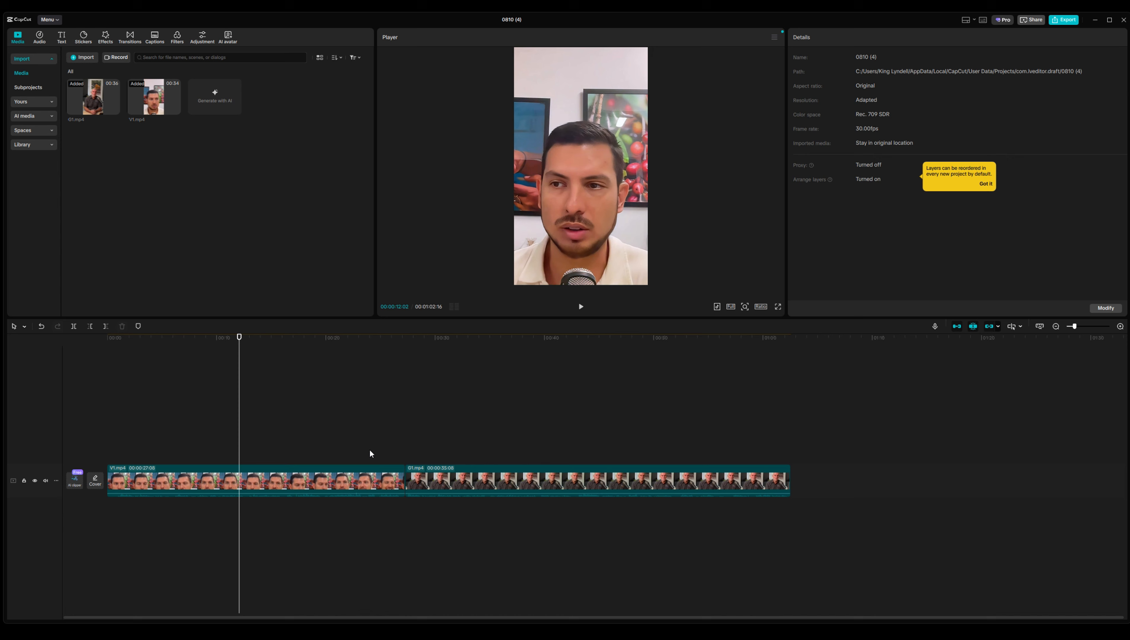
click(386, 471)
click(404, 449)
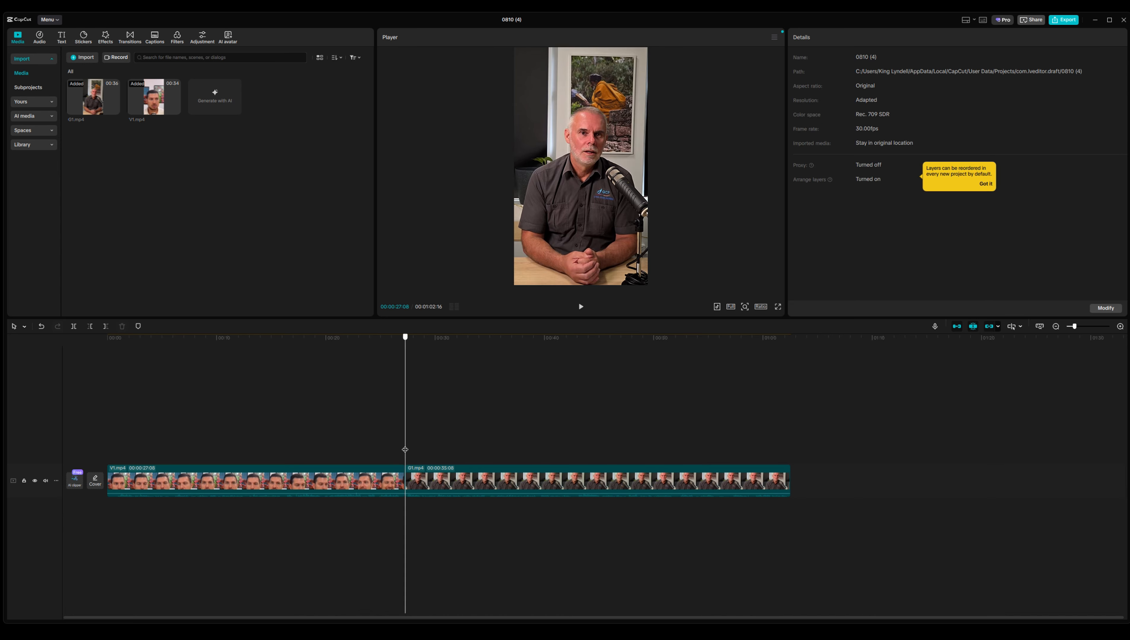
click(401, 473)
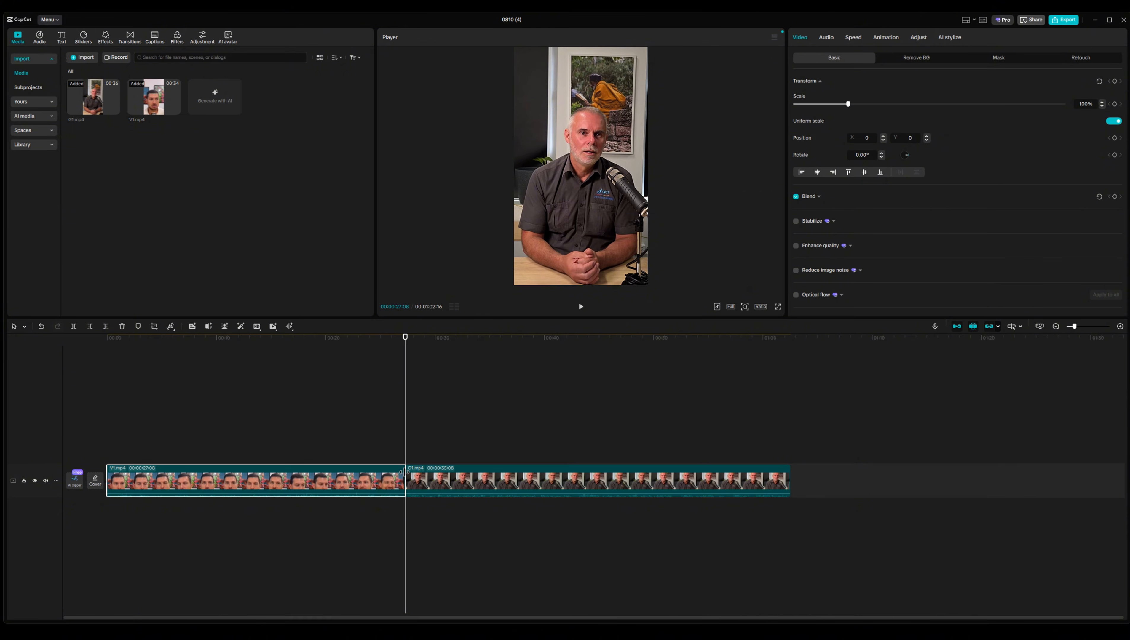
click(402, 472)
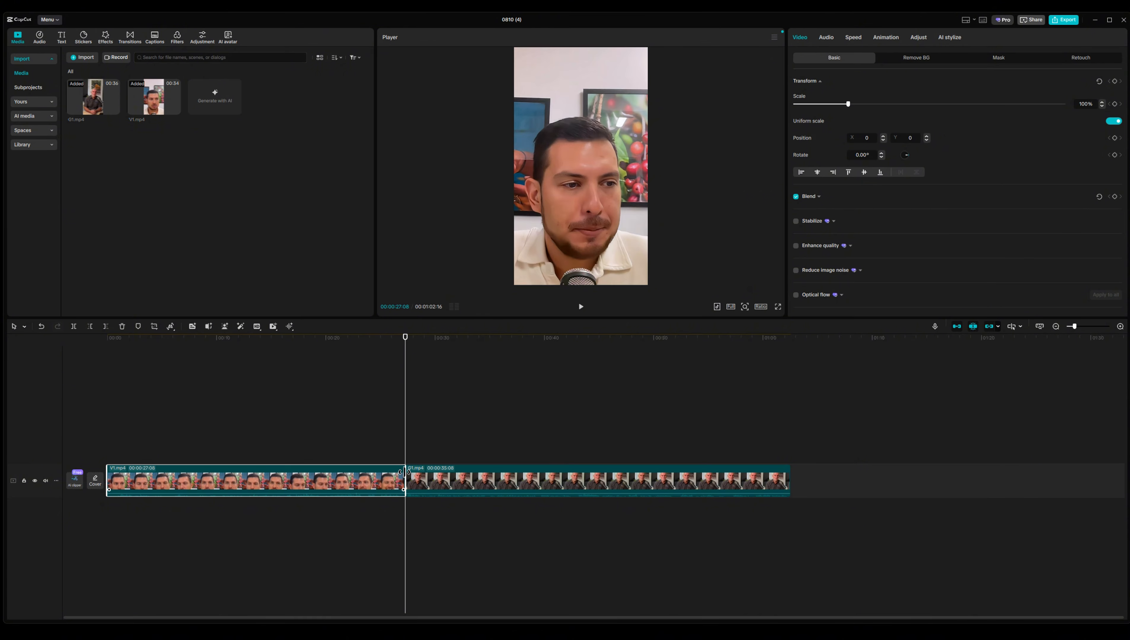
mouse_move(403, 471)
mouse_down()
mouse_move(346, 468)
mouse_move(409, 469)
mouse_up()
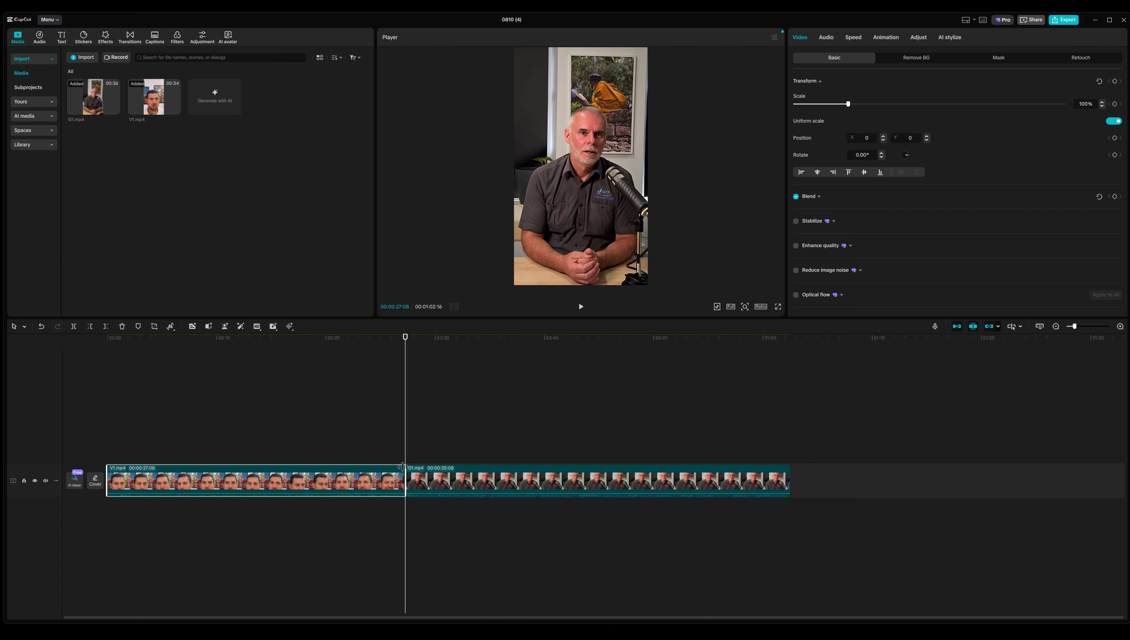
Step: Trim away the part of the V1.mp4 clip before 00:00:12:15, and undo the trim
click(245, 429)
click(247, 491)
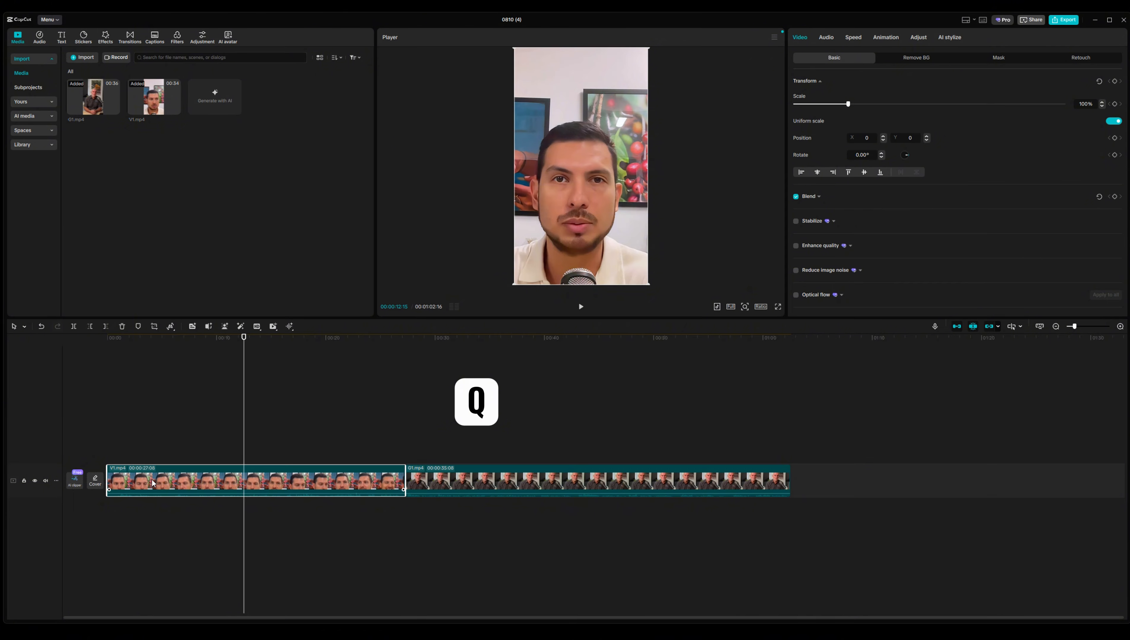
key(q)
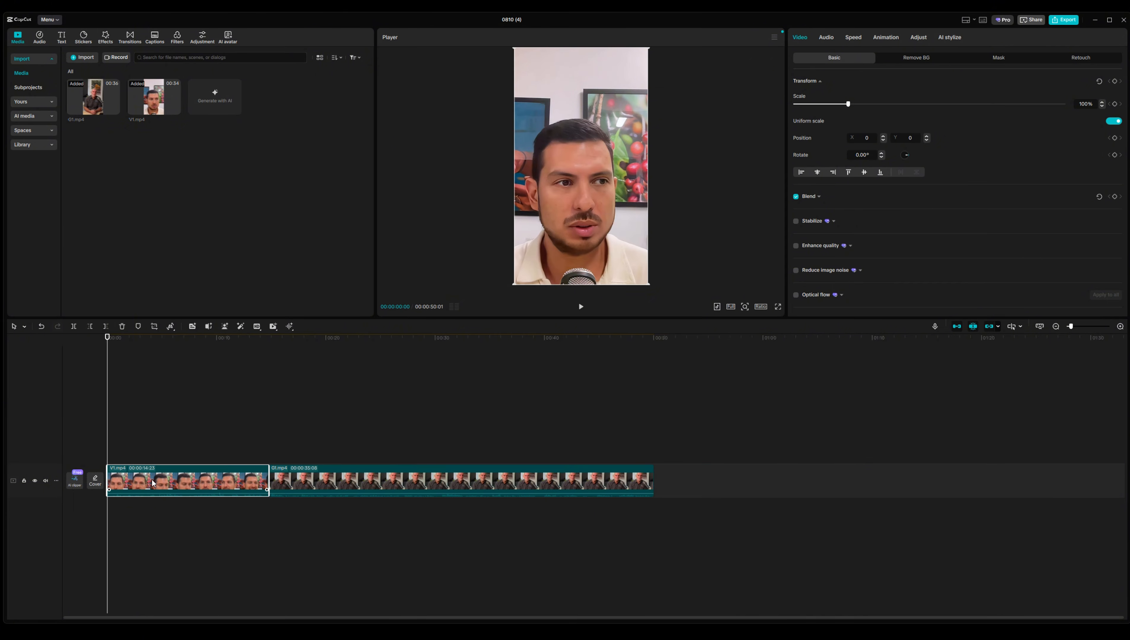
key(ctrl+z)
Step: Trim away the part of the V1.mp4 clip after 00:00:11:04, and undo the trim
click(229, 455)
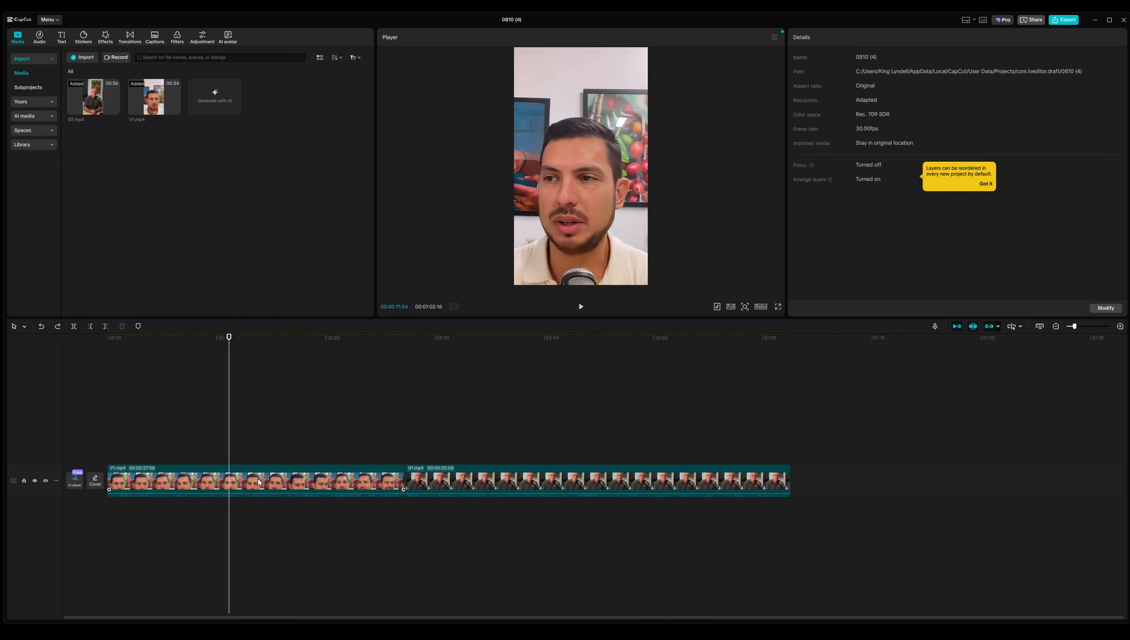
key(w)
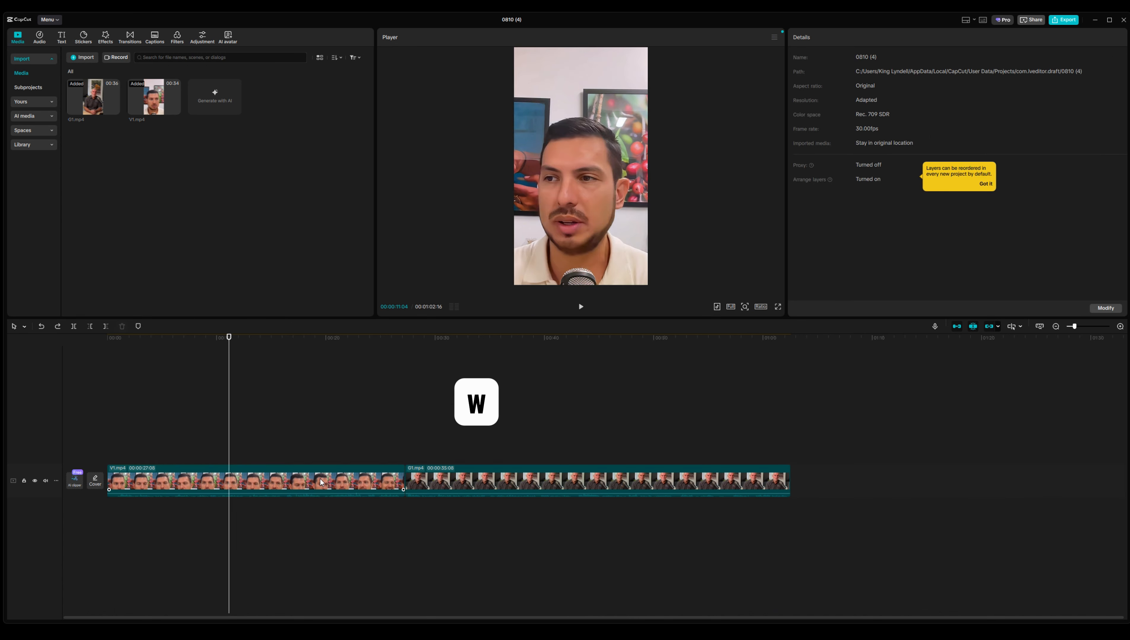
key(w)
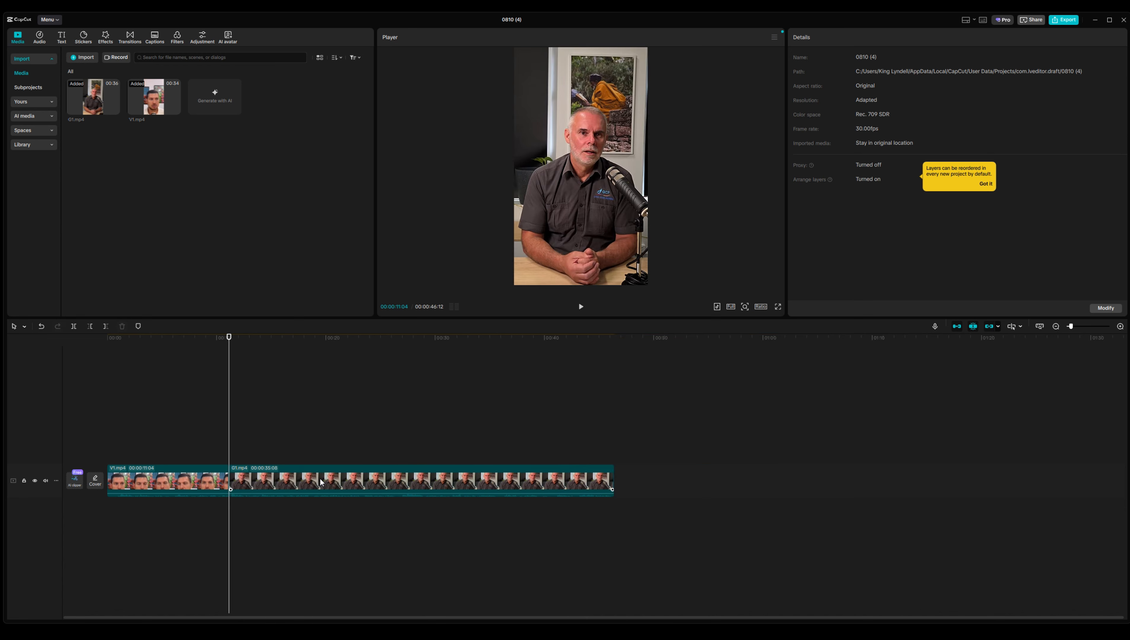
key(ctrl+z)
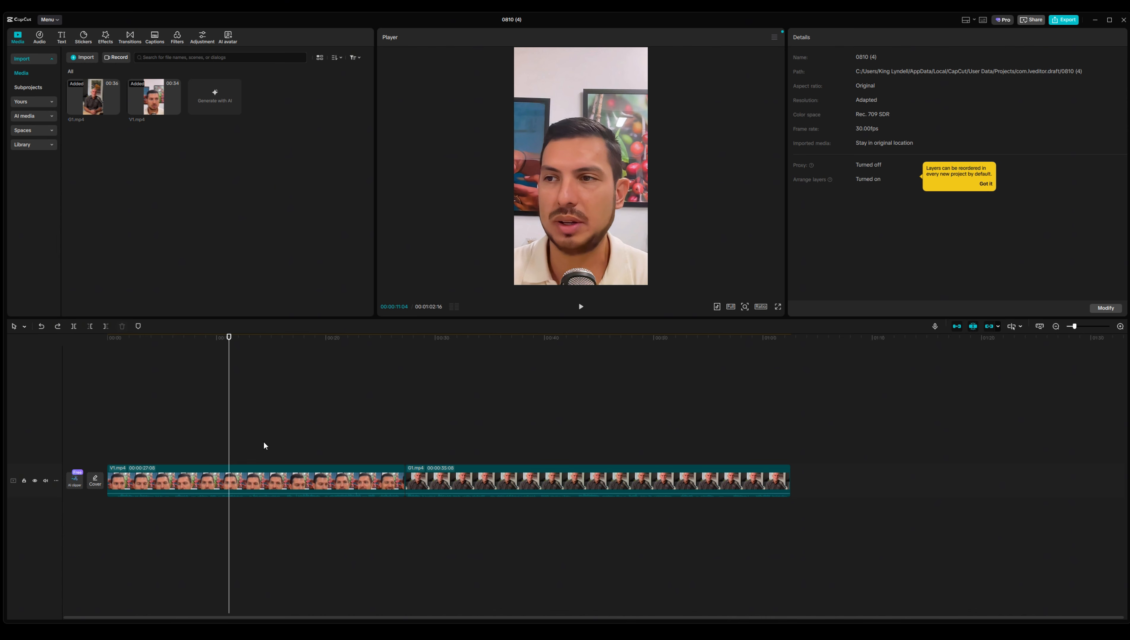
Step: Open the crop settings for the V1.mp4 clip and close them without applying a crop
click(255, 478)
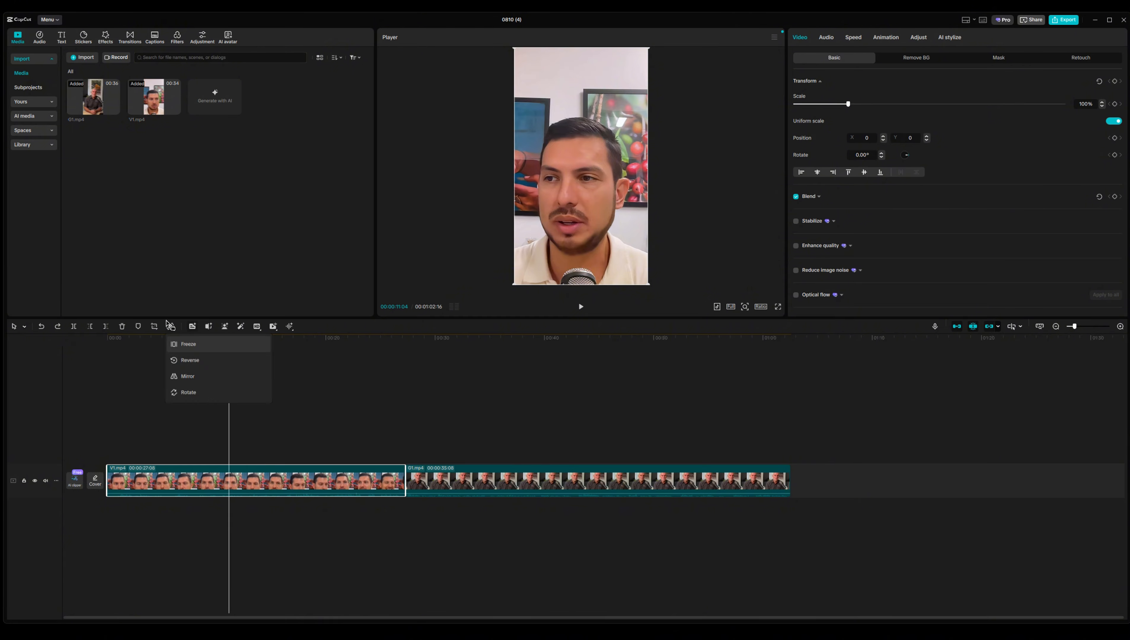
click(154, 327)
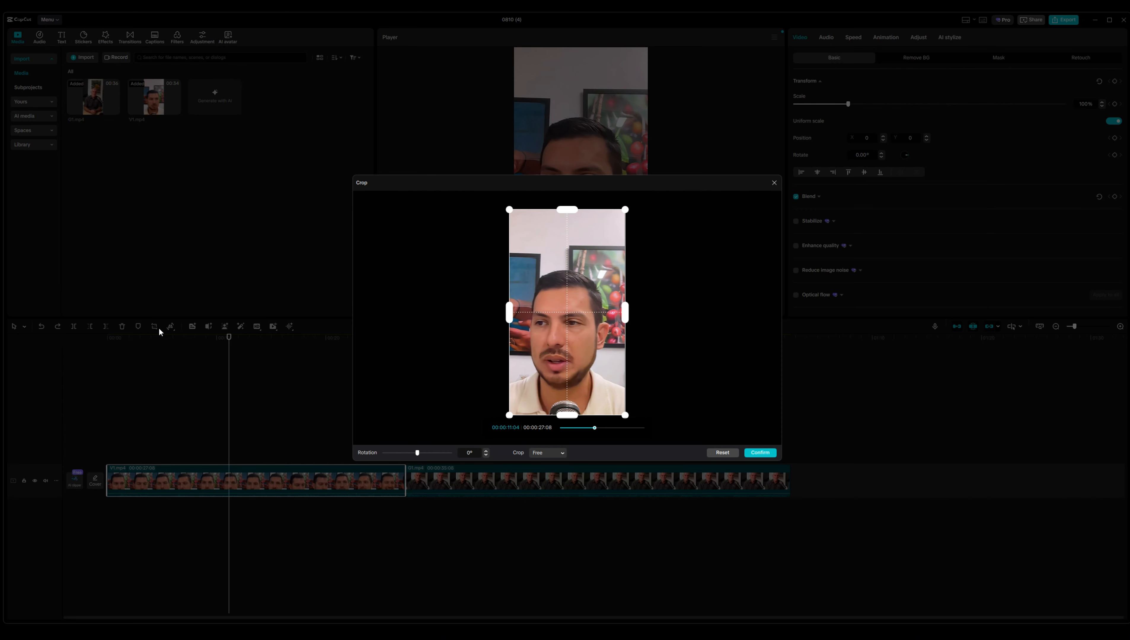
click(780, 187)
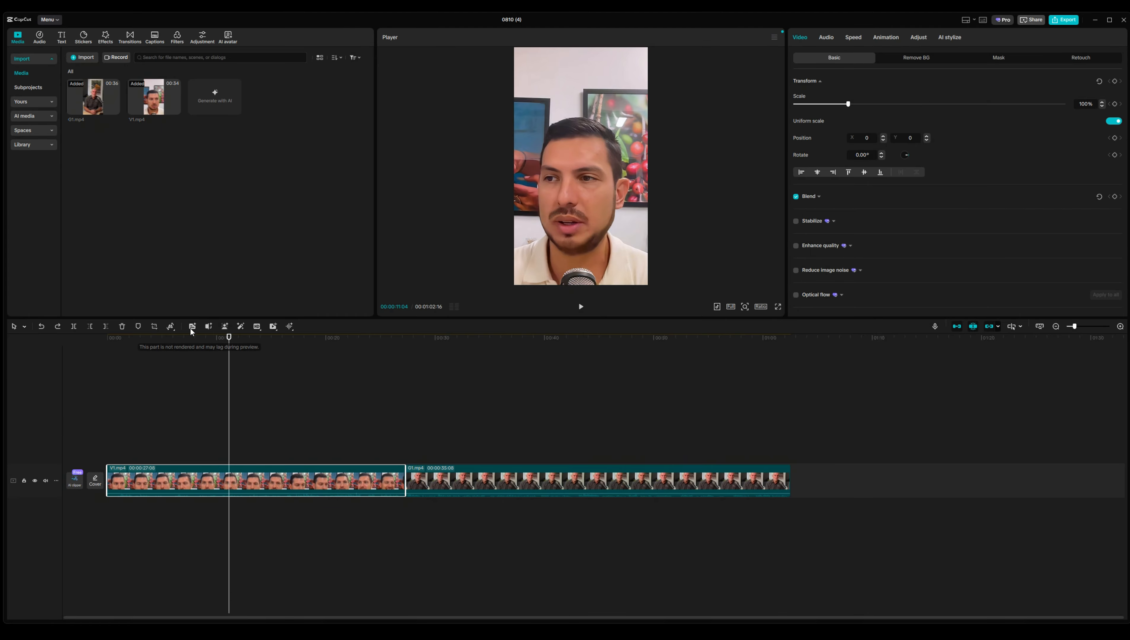
Step: Rotate the V1.mp4 clip through a full turn in successive 90-degree increments, back to its upright orientation
mouse_move(174, 329)
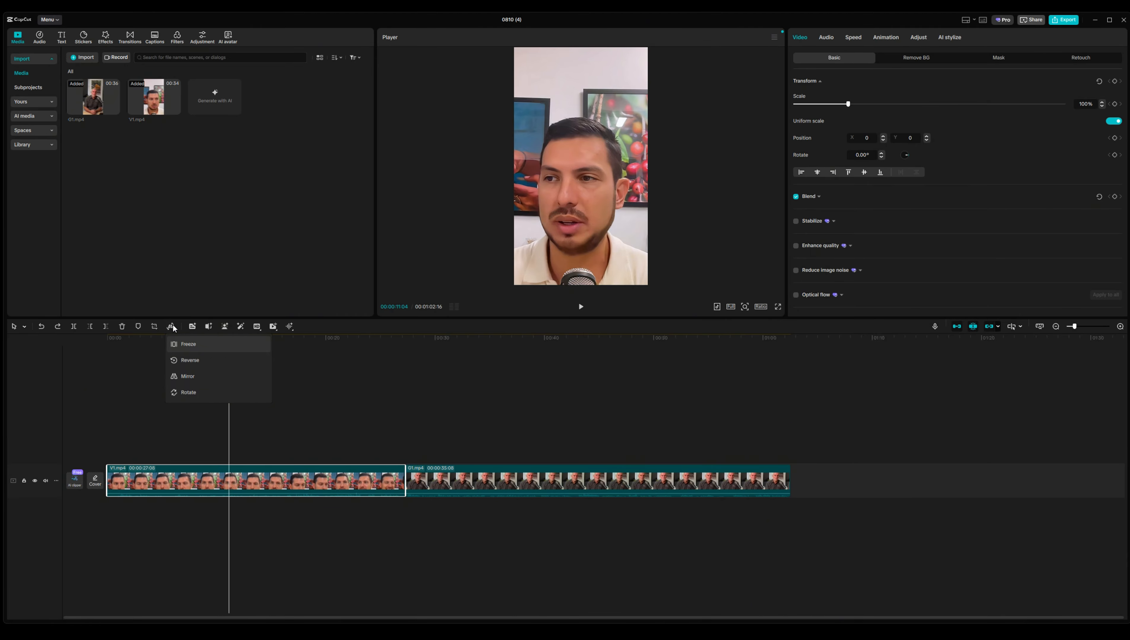
click(204, 391)
click(204, 390)
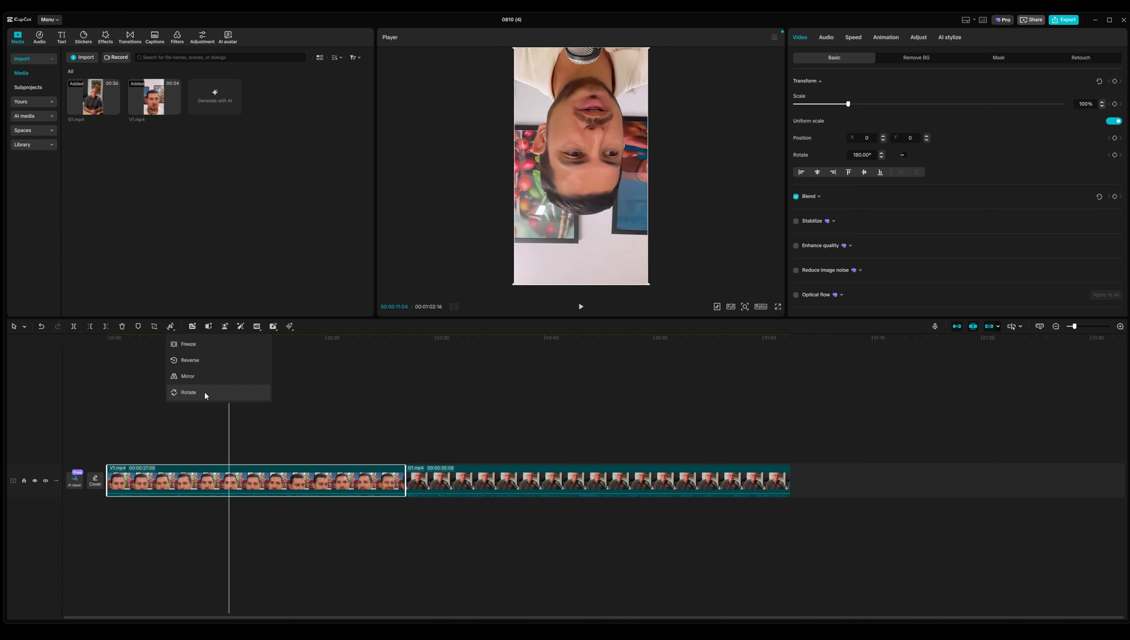
click(204, 390)
click(204, 391)
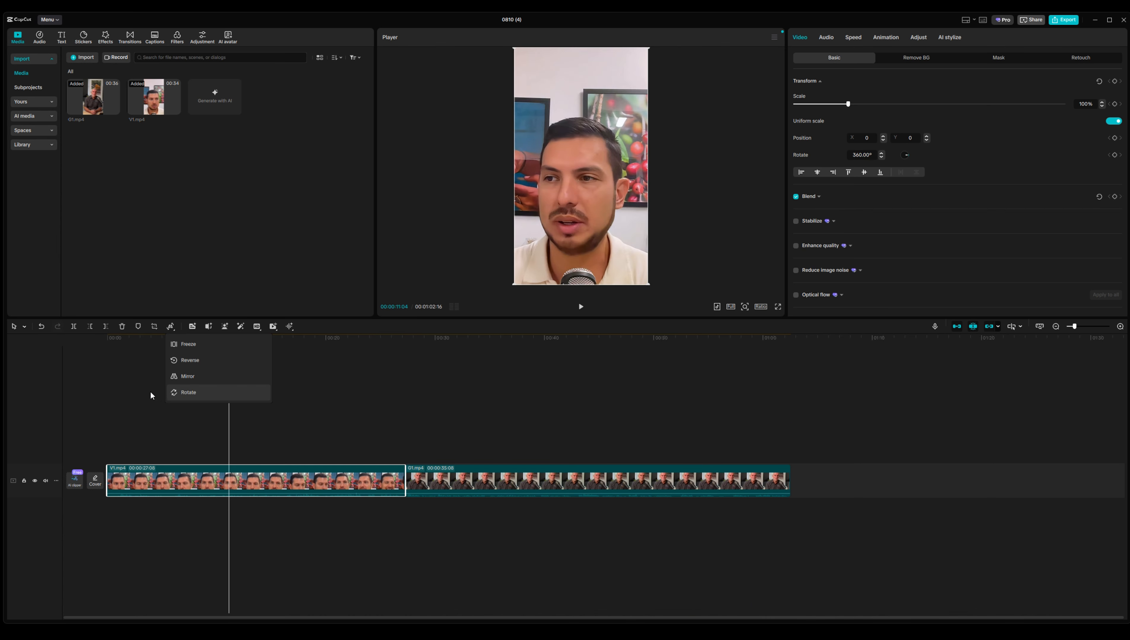
click(143, 394)
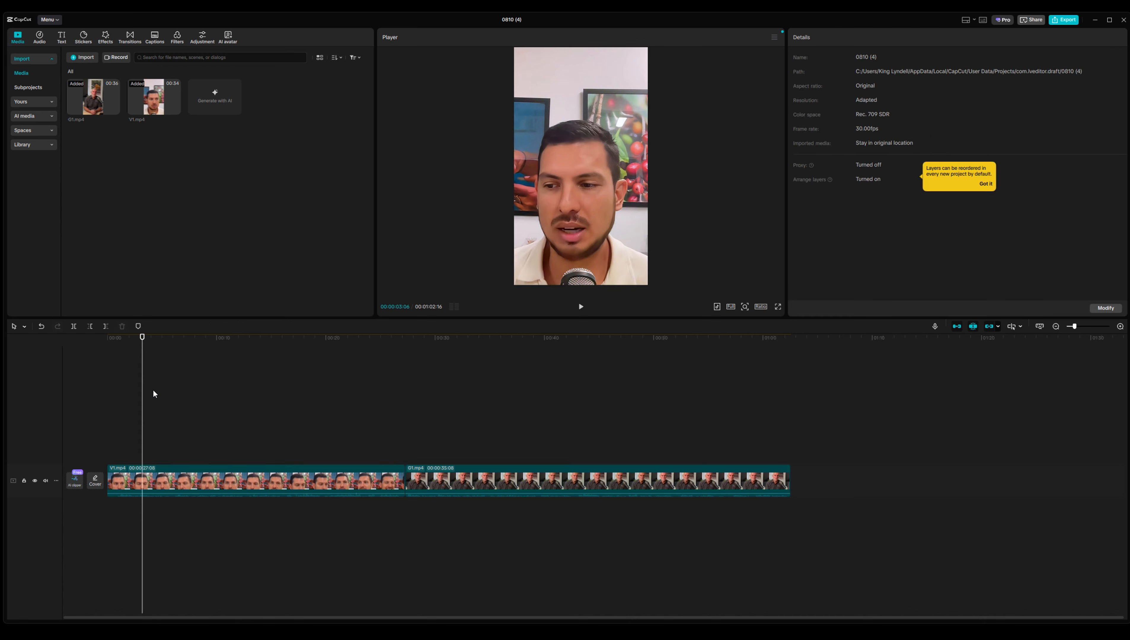
Step: Add a White Flash transition at the junction between the V1.mp4 and G1.mp4 clips
click(236, 481)
click(396, 445)
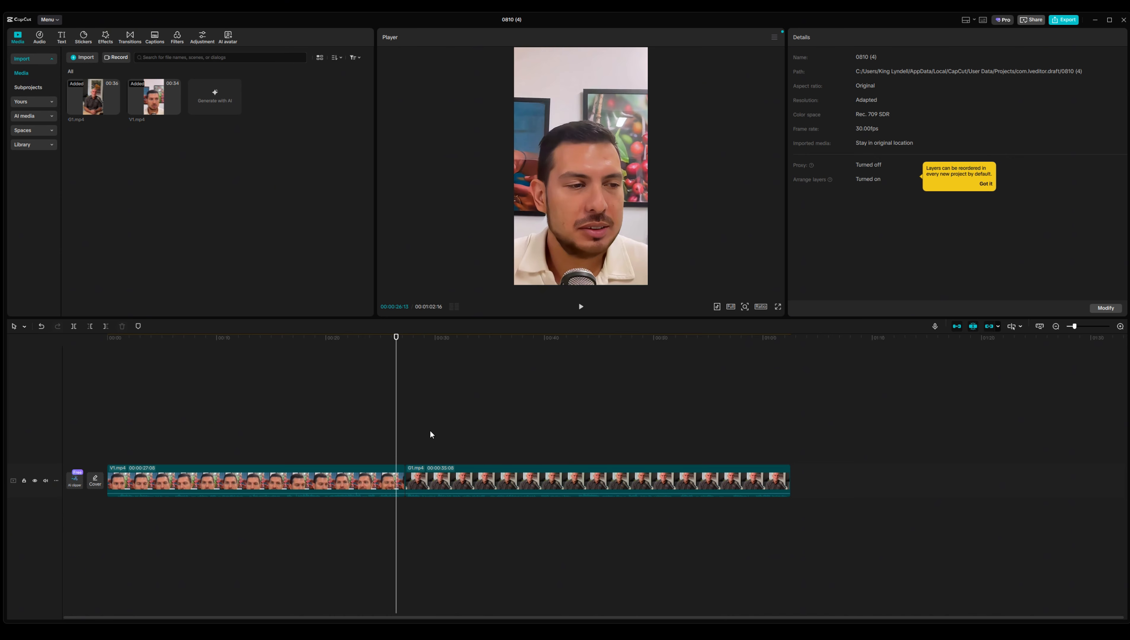
click(381, 344)
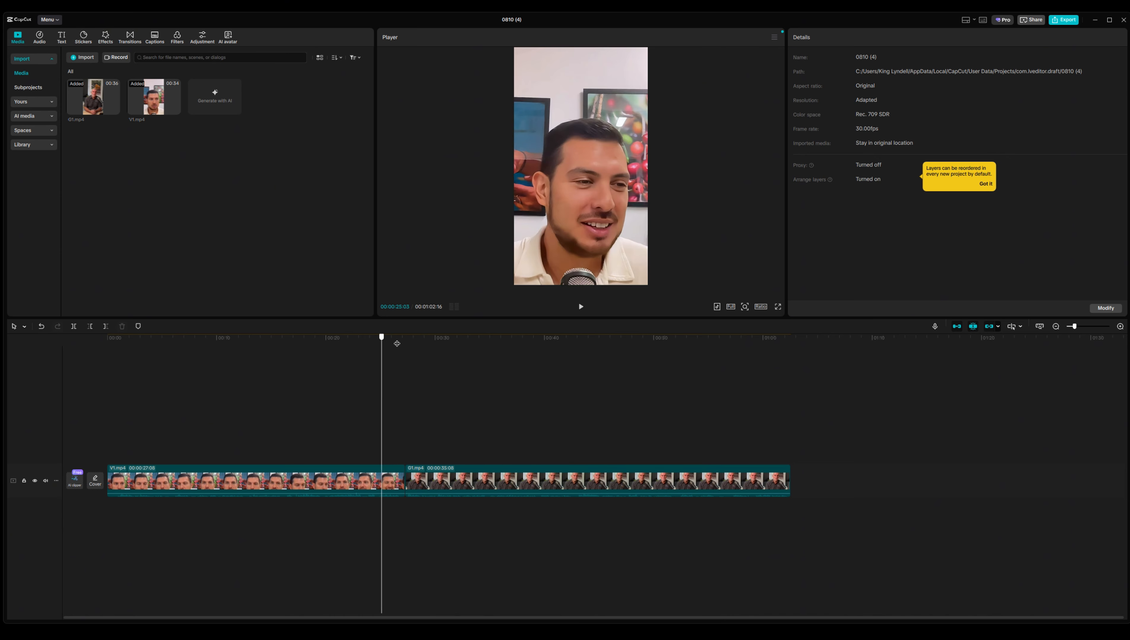
click(388, 345)
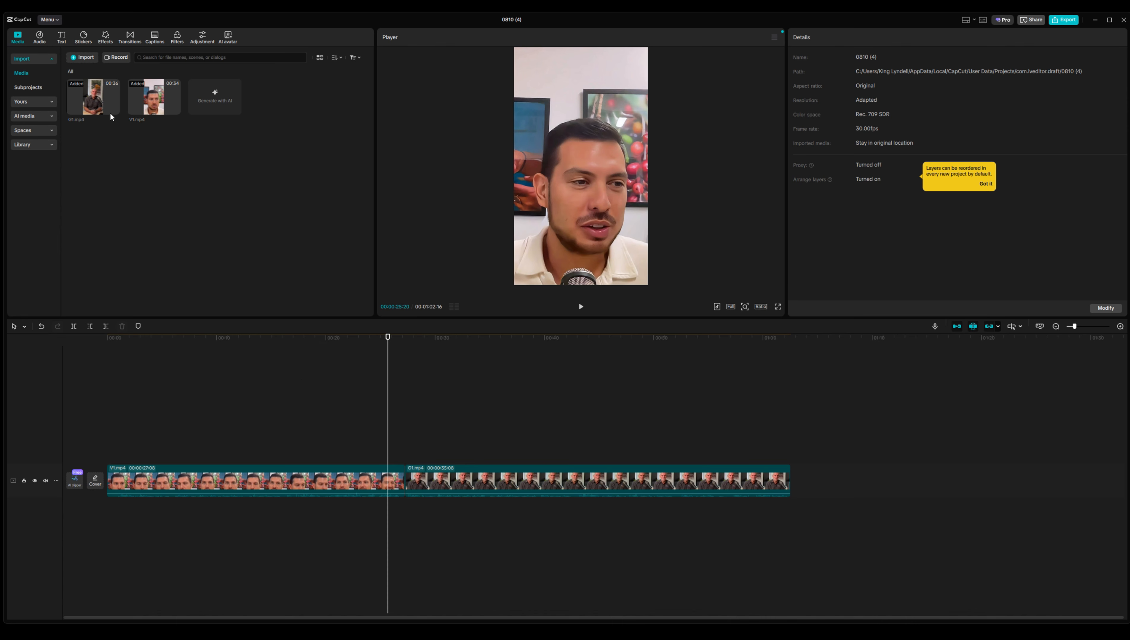
click(129, 35)
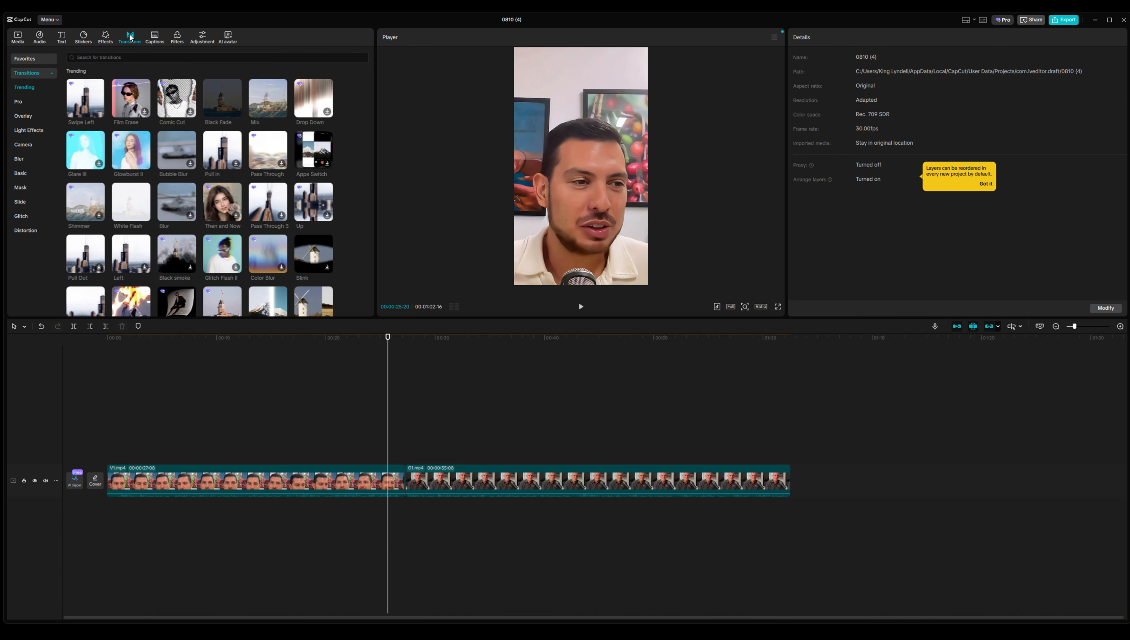
mouse_move(93, 93)
mouse_move(133, 214)
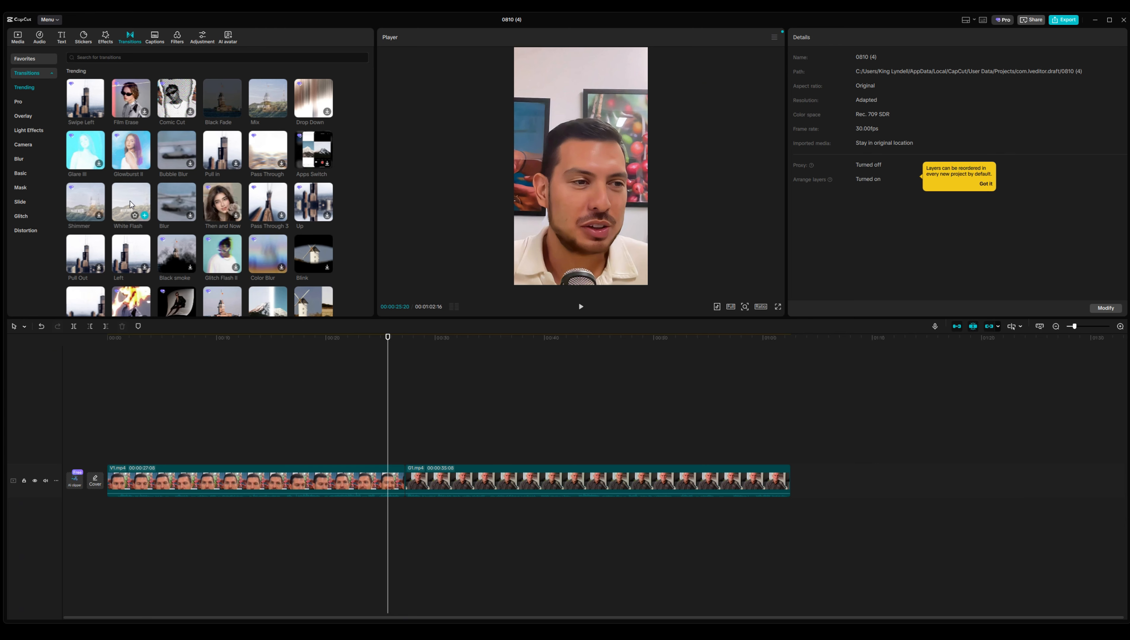
mouse_move(131, 205)
mouse_down()
mouse_move(247, 269)
mouse_move(365, 457)
mouse_move(403, 483)
mouse_up()
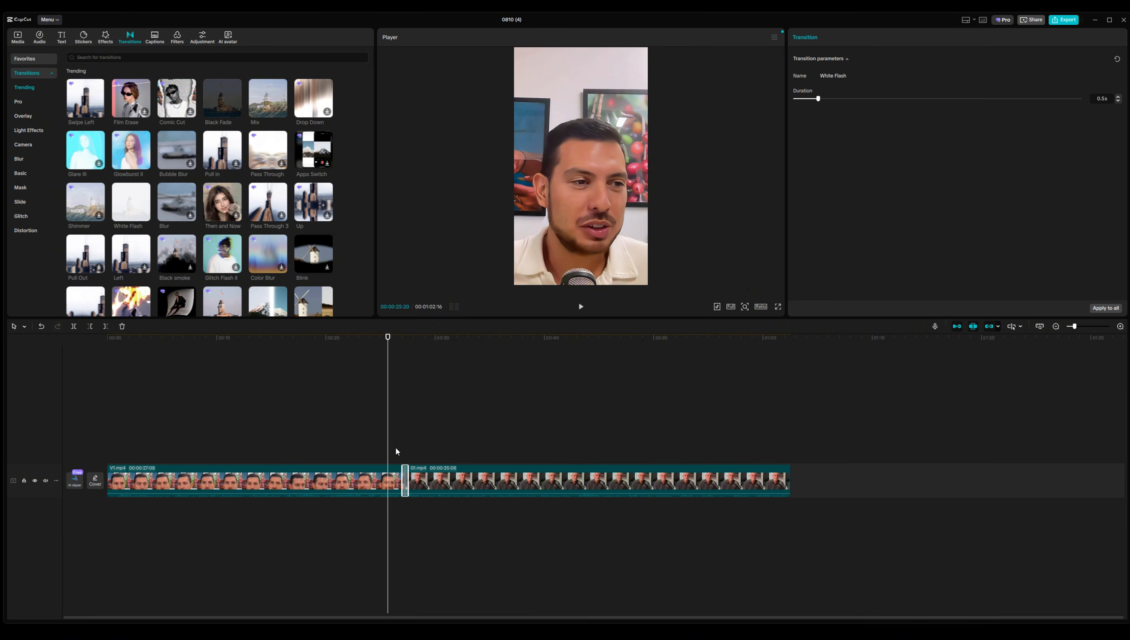
Step: Play the timeline across the junction between V1.mp4 and G1.mp4 to preview the White Flash transition
click(396, 451)
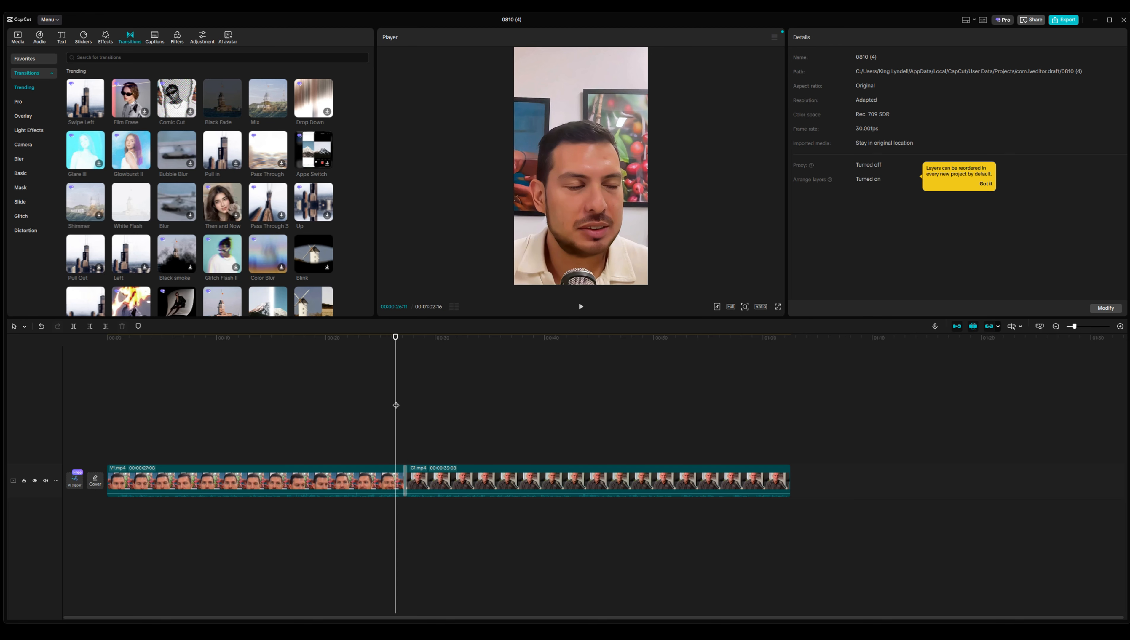
click(388, 421)
drag(388, 421, 394, 425)
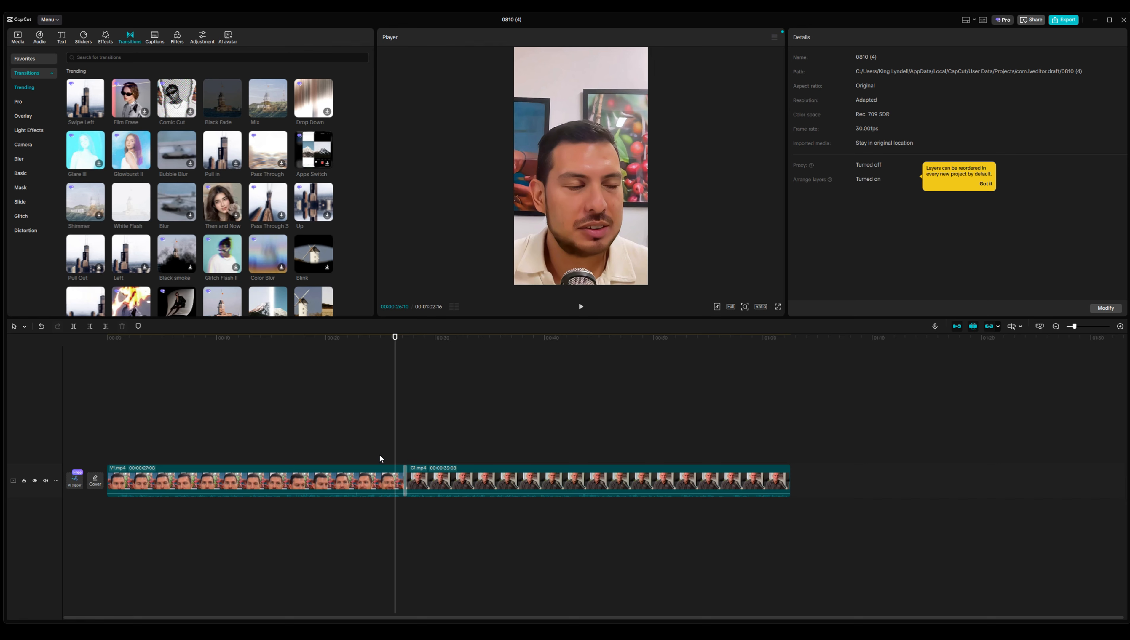
key(space)
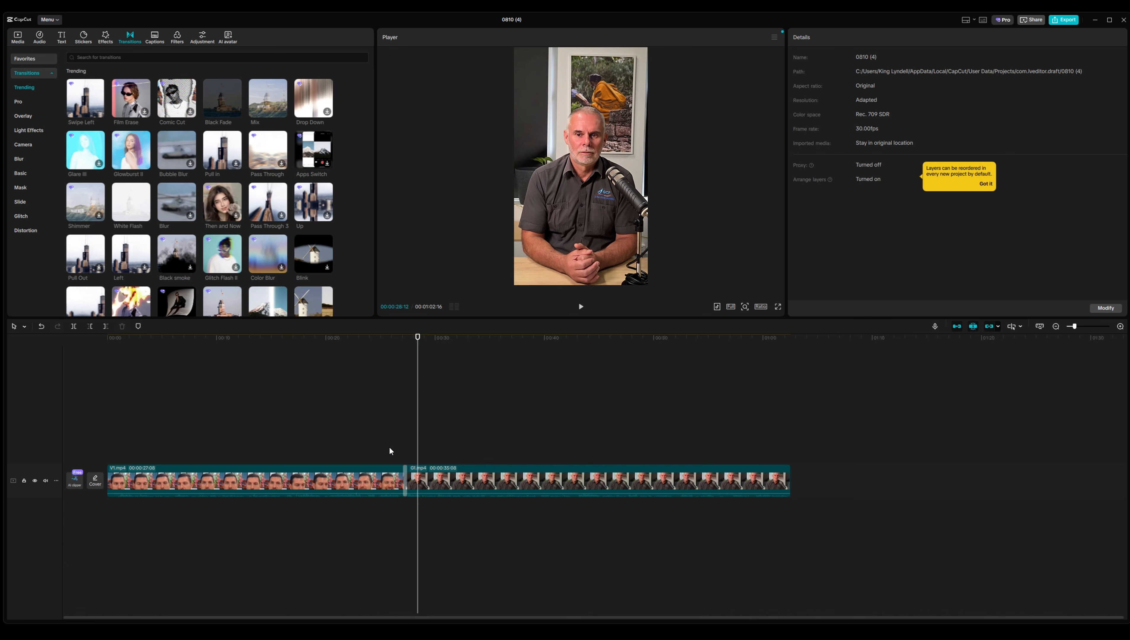
Step: Try out the duration setting of the White Flash transition and play the junction between the clips again
click(406, 474)
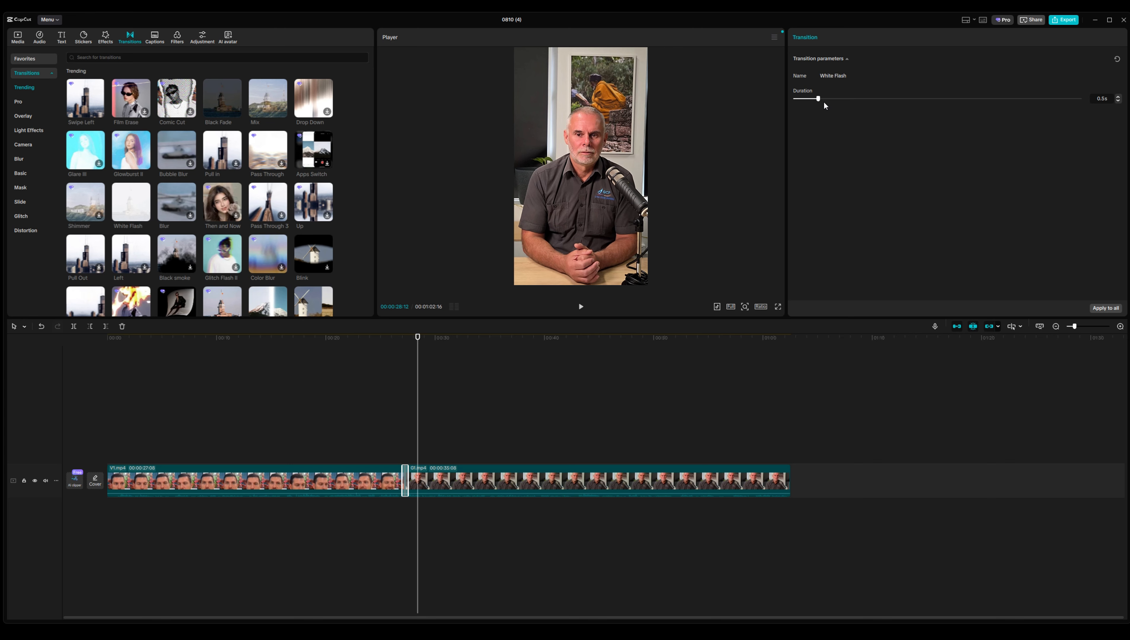
mouse_move(819, 99)
mouse_down()
mouse_move(855, 99)
mouse_move(819, 100)
mouse_up()
click(395, 442)
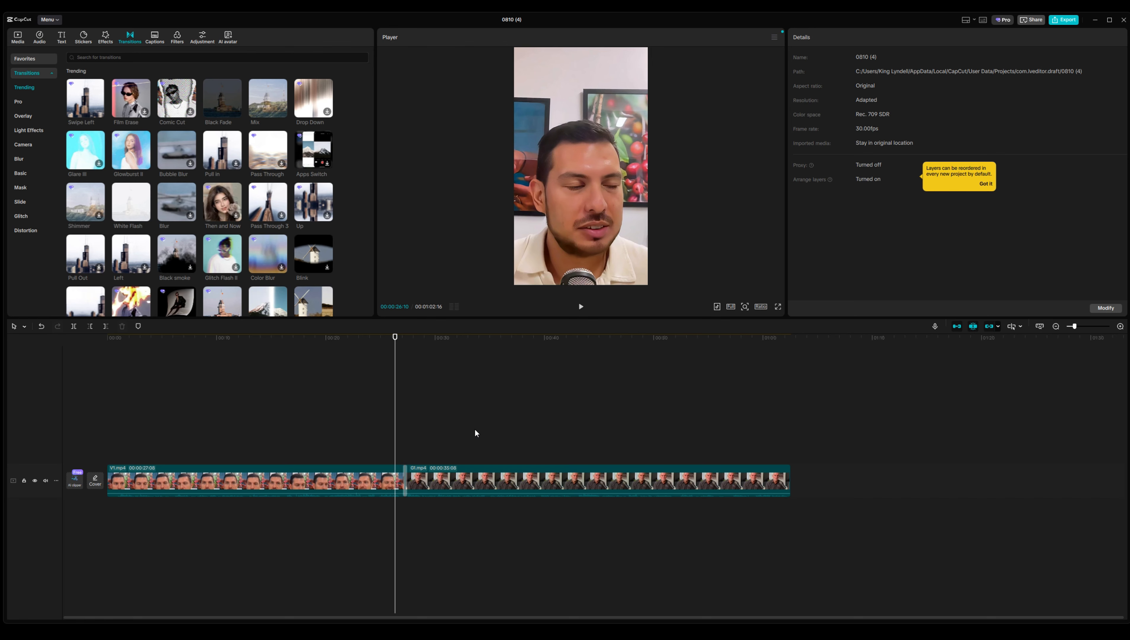
key(space)
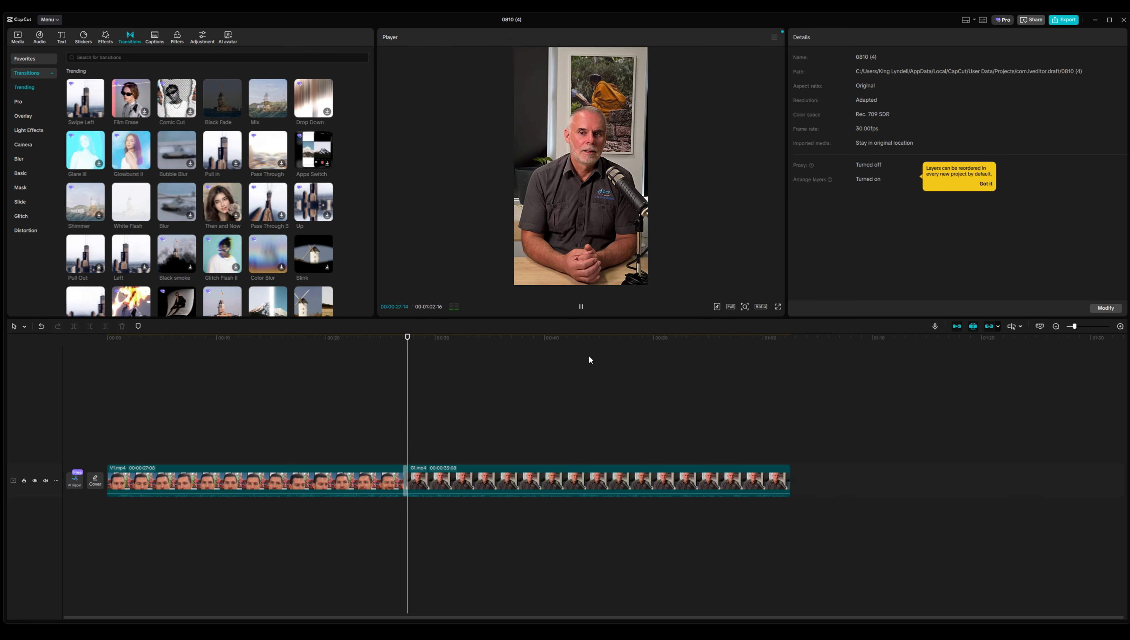
click(582, 307)
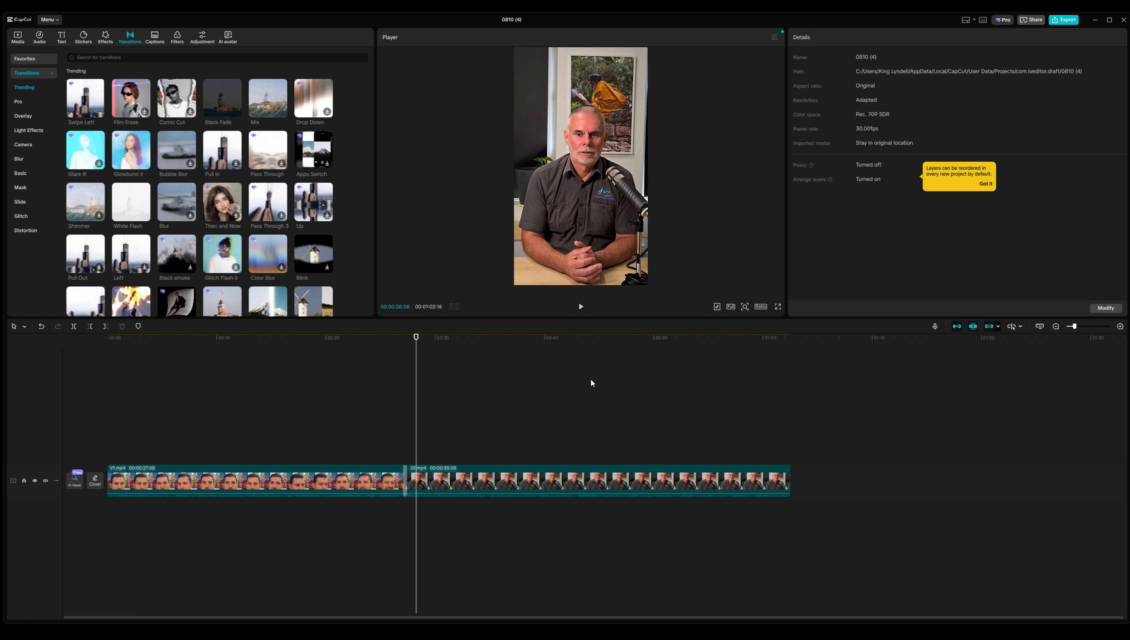
Step: Enlarge the G1.mp4 clip to a scale of 138%
click(481, 483)
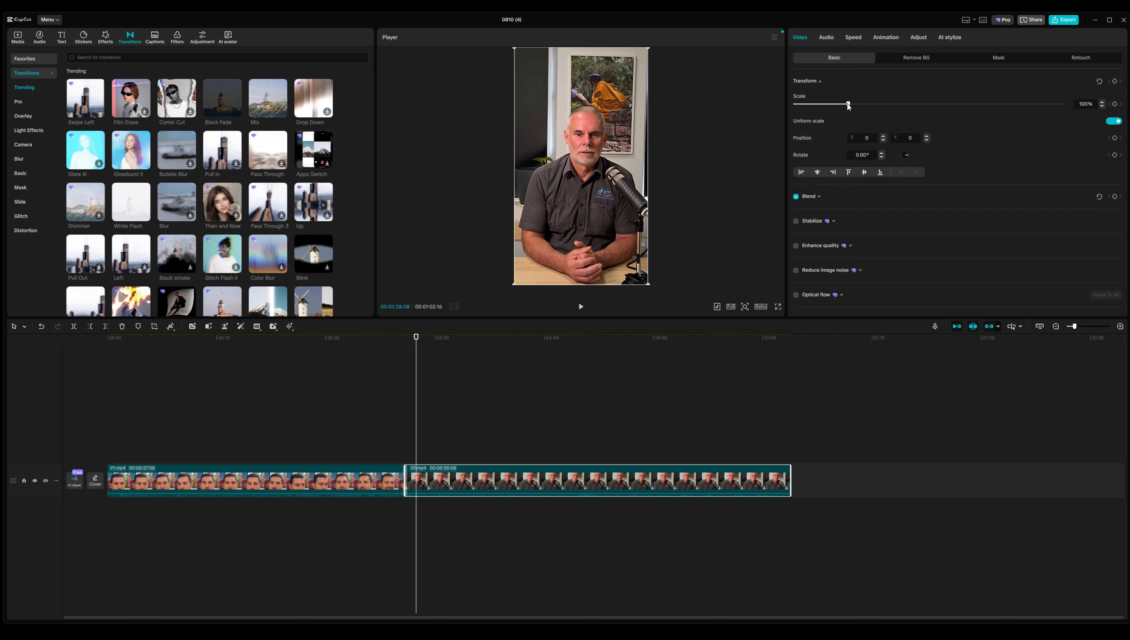
drag(848, 105, 850, 105)
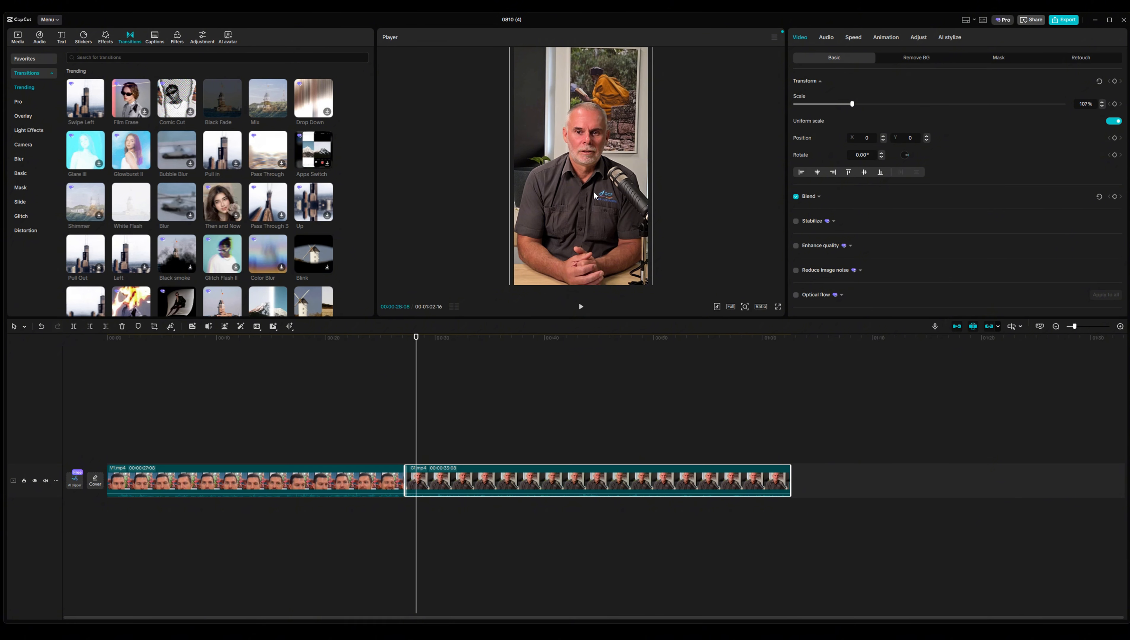
click(869, 104)
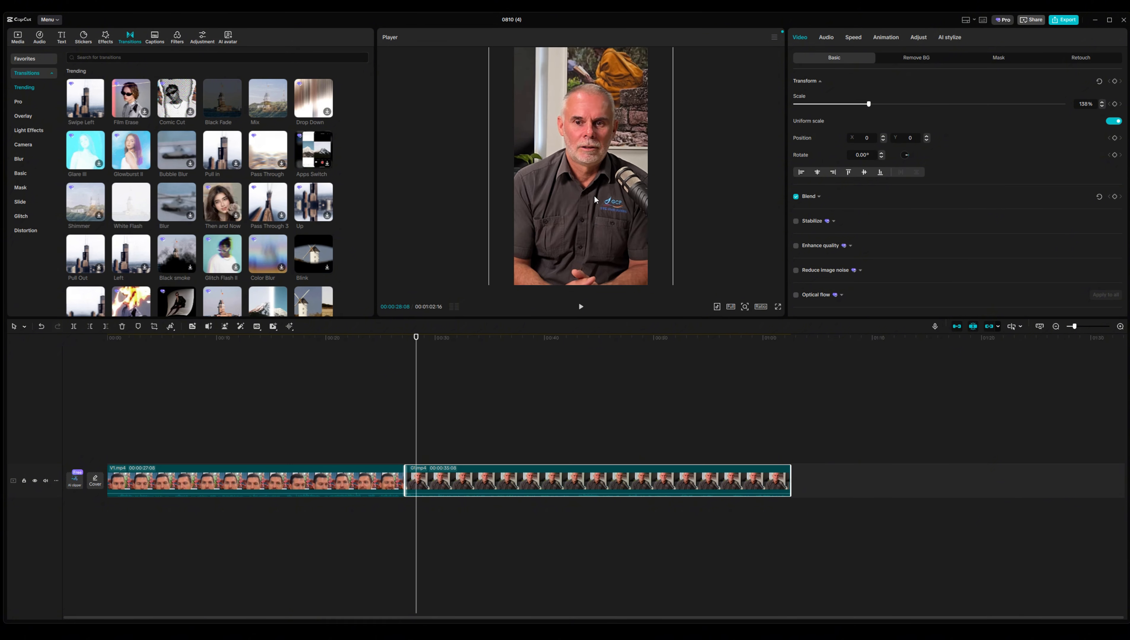
Step: Try repositioning the enlarged G1.mp4 clip within the frame and adjusting its rotation
mouse_move(593, 198)
mouse_down()
mouse_move(612, 174)
mouse_move(564, 184)
mouse_move(593, 184)
mouse_move(594, 198)
mouse_up()
drag(595, 195, 595, 195)
drag(908, 153, 904, 151)
Step: Keyframe a zoom on the G1.mp4 clip from 138% scale at 00:00:33:09 to 162% at 00:00:36:29
click(647, 443)
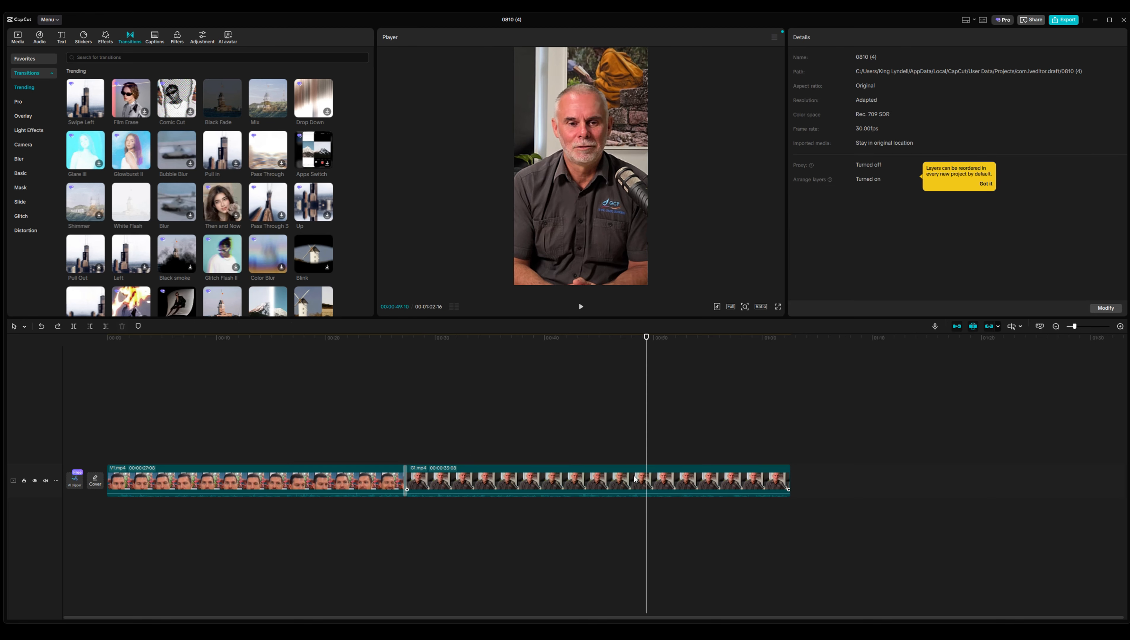
click(471, 462)
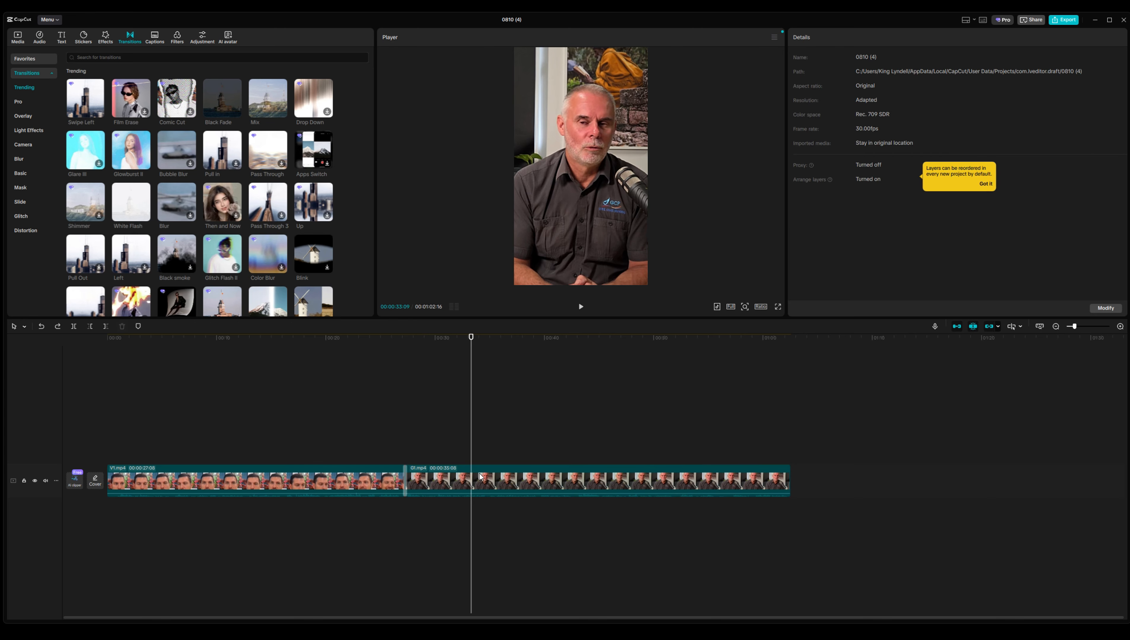
click(461, 482)
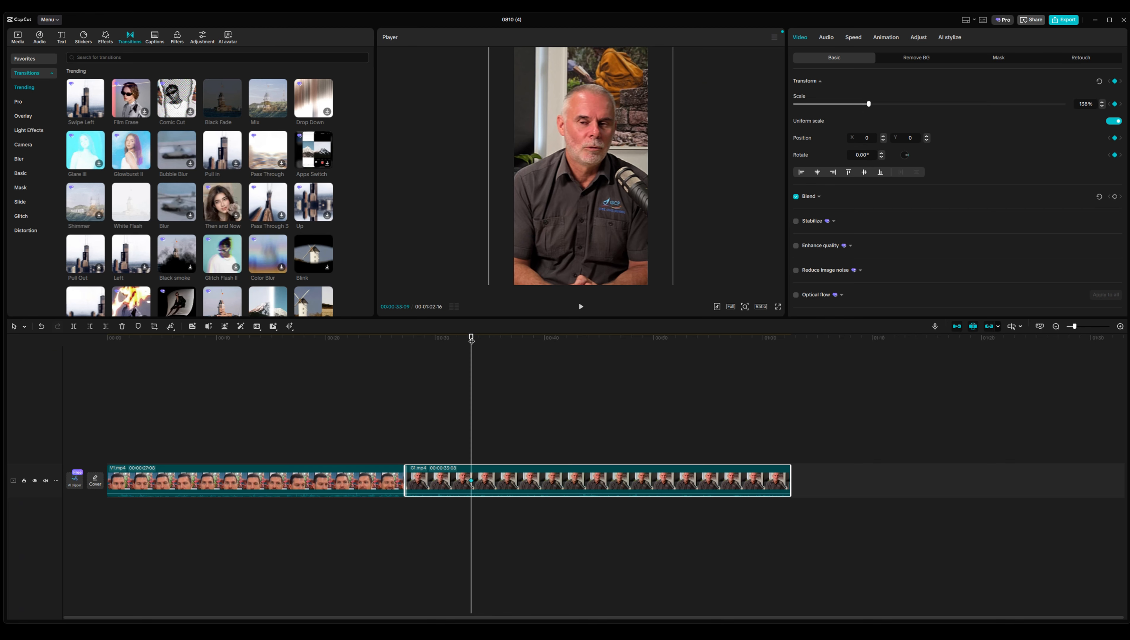
drag(470, 337, 510, 343)
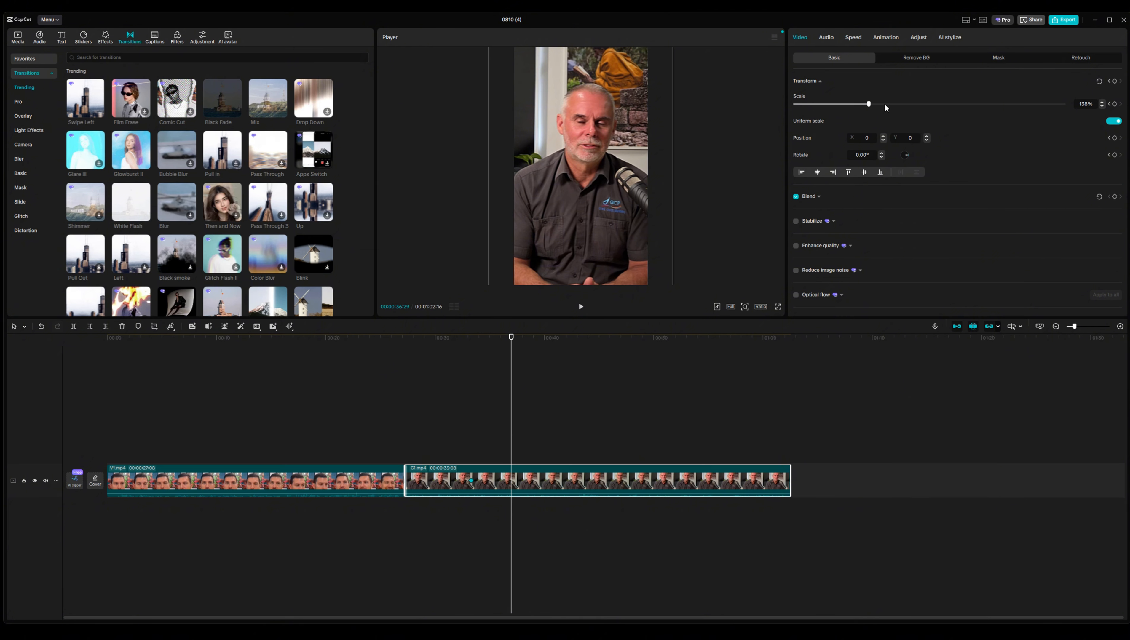
drag(873, 102, 882, 105)
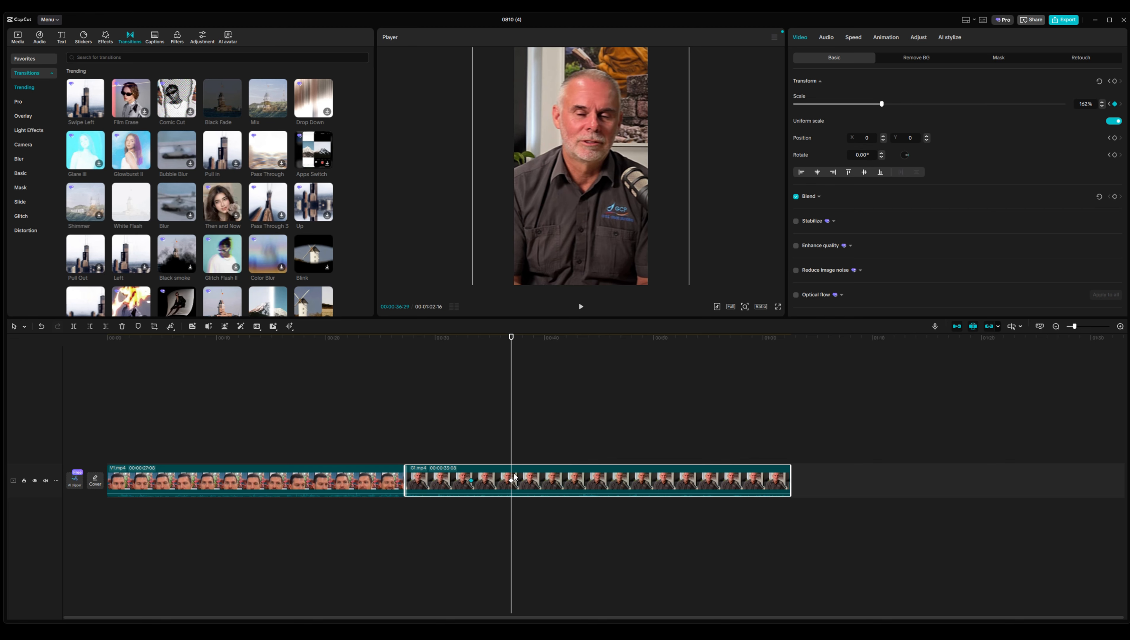
mouse_move(512, 348)
mouse_down()
mouse_move(466, 349)
mouse_move(527, 352)
mouse_up()
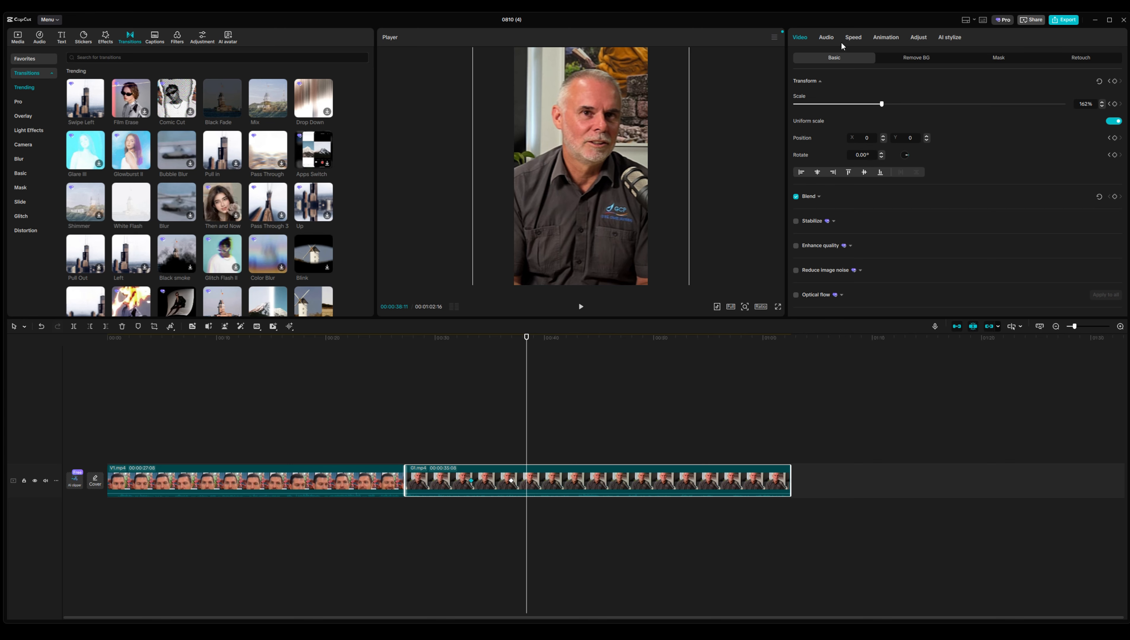
Step: Speed up the G1.mp4 clip slightly by setting its duration to 34.5 s
click(855, 35)
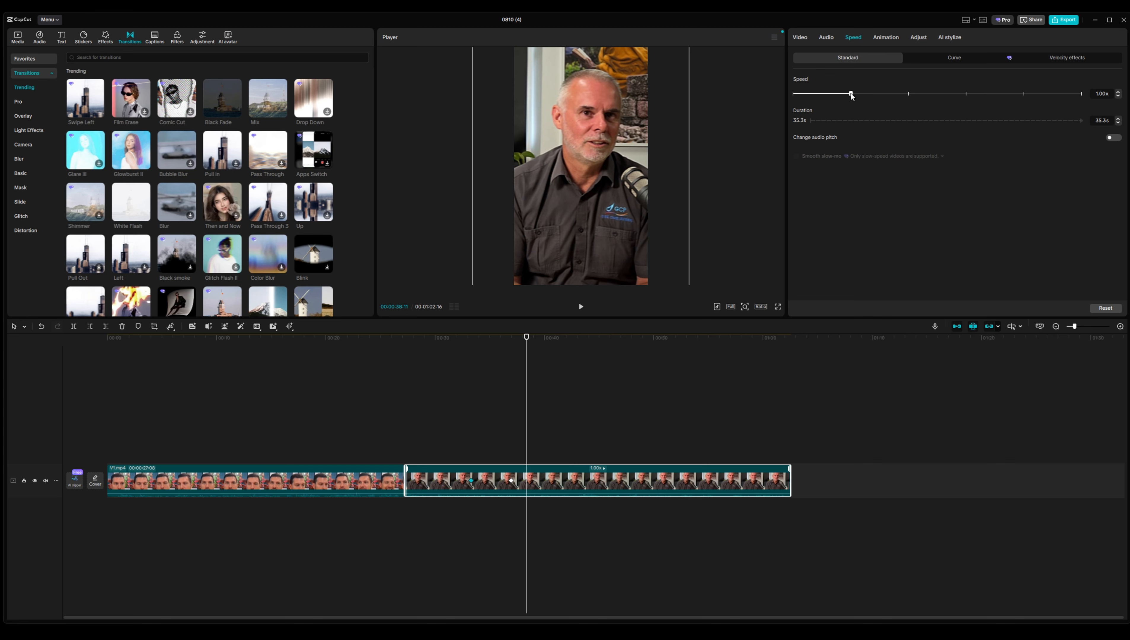
mouse_move(851, 96)
mouse_down()
mouse_move(866, 96)
mouse_move(831, 97)
mouse_move(852, 95)
mouse_up()
double_click(1099, 120)
text(34.)
click(1084, 180)
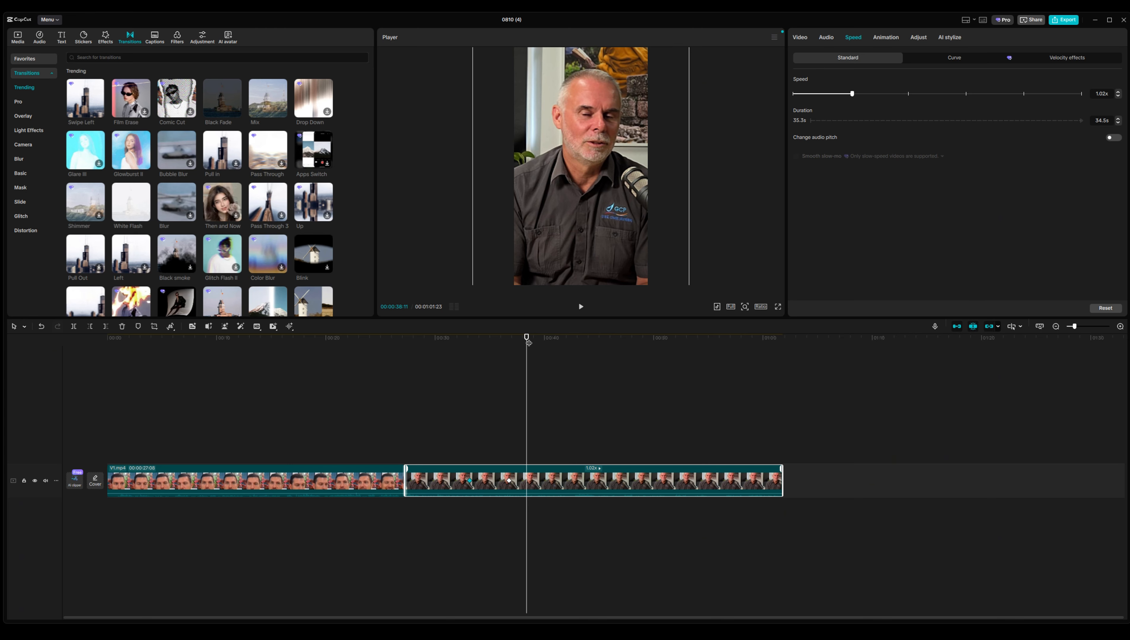
Step: Browse the animations for the G1.mp4 clip and apply the Flash Out exit animation with a duration of 1.1 s
click(882, 37)
click(590, 403)
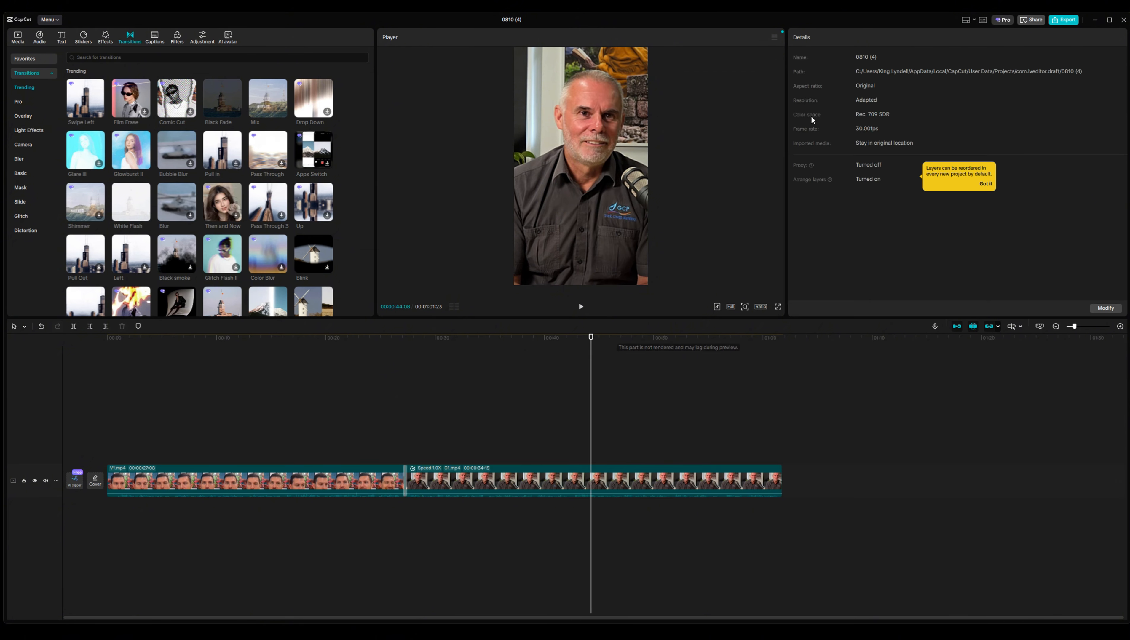
click(644, 482)
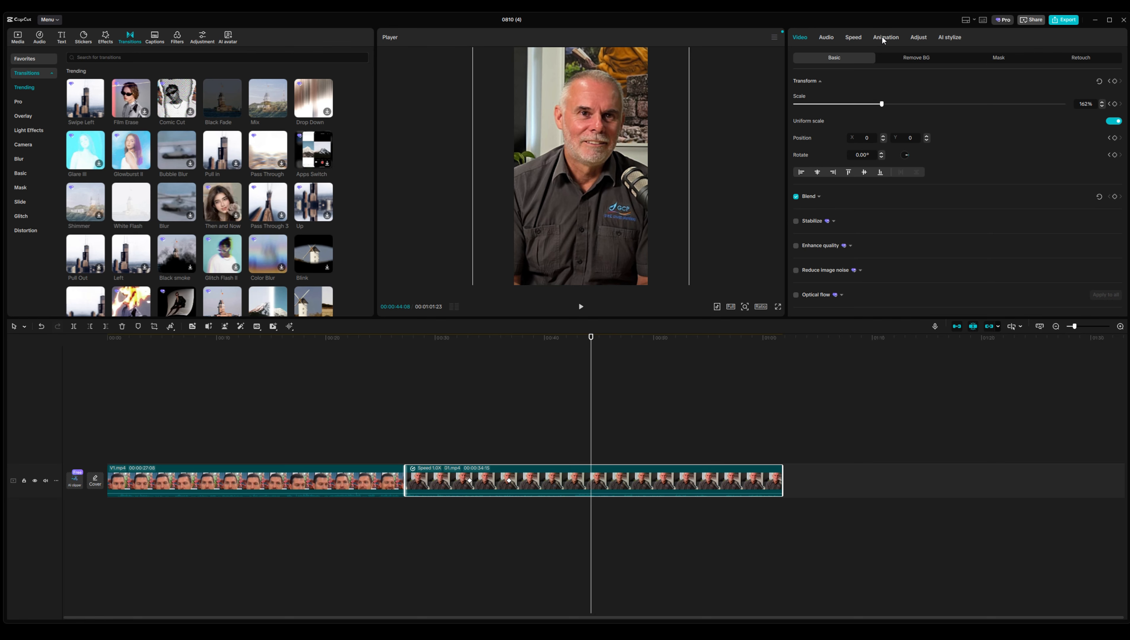
click(882, 37)
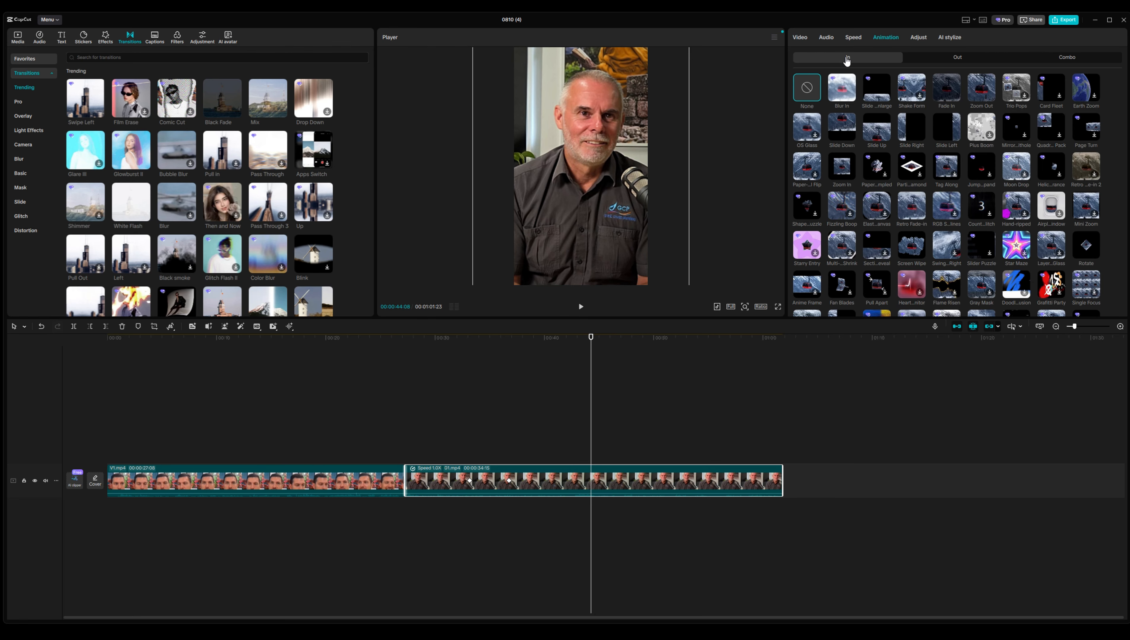
click(939, 62)
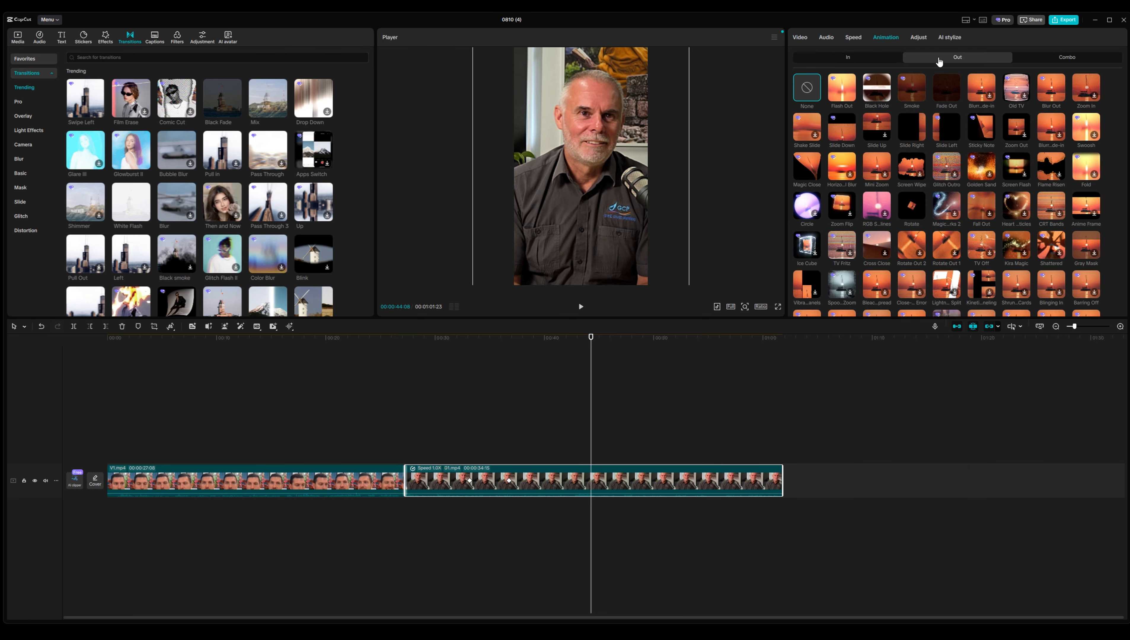
click(1050, 61)
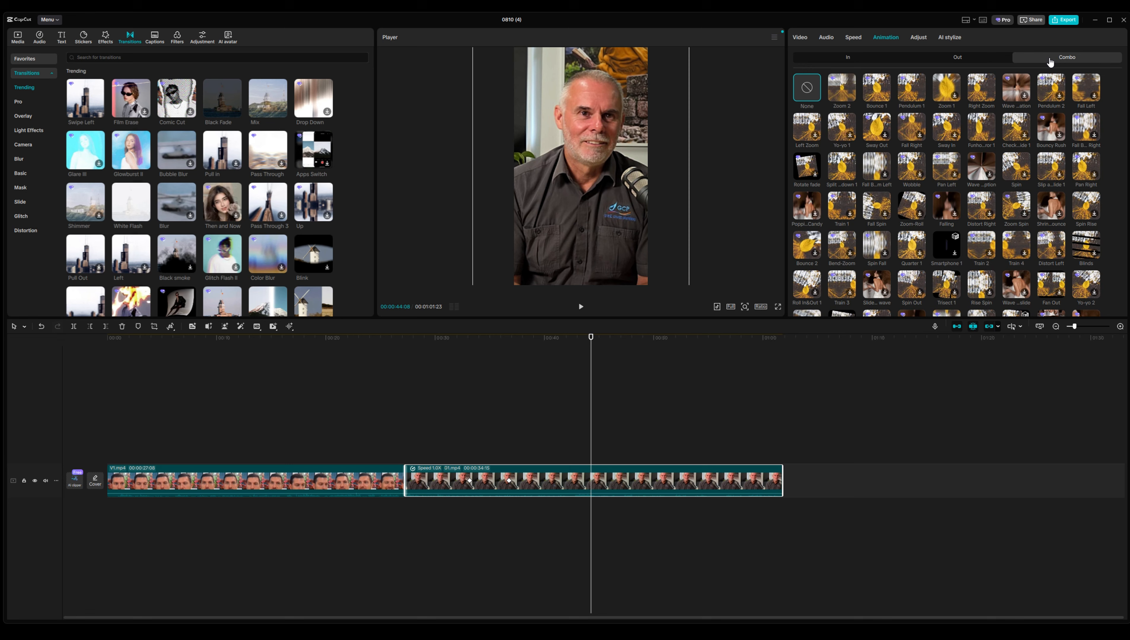
click(961, 57)
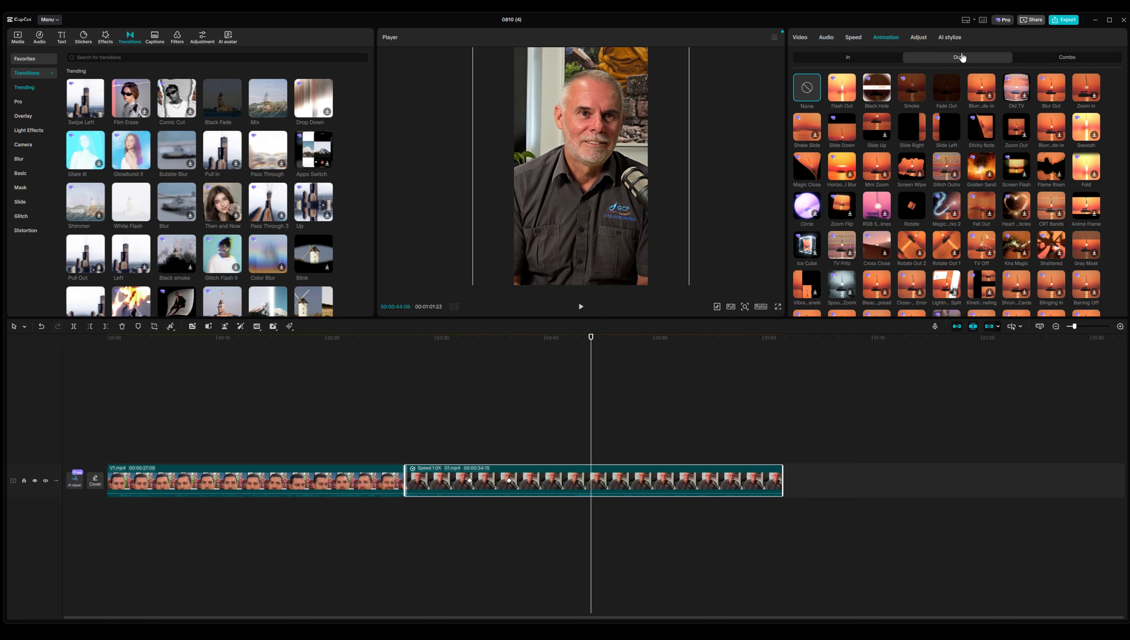
click(841, 95)
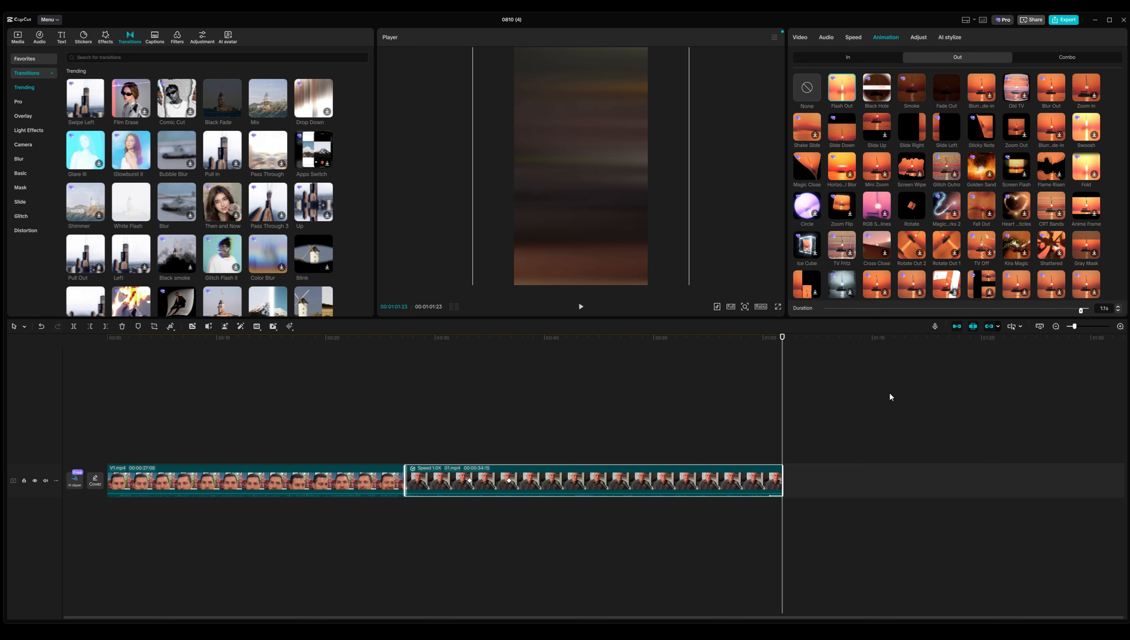
Step: Set the V1.mp4 clip's colour temperature and saturation to 4 each, and raise its exposure slightly
drag(781, 339, 328, 394)
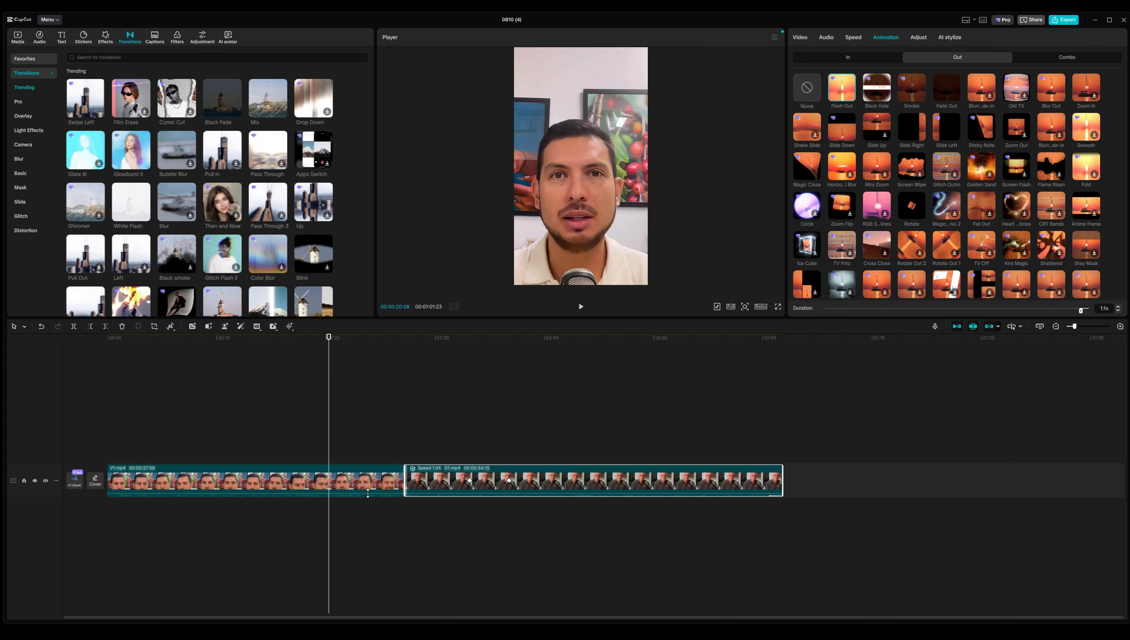
click(340, 484)
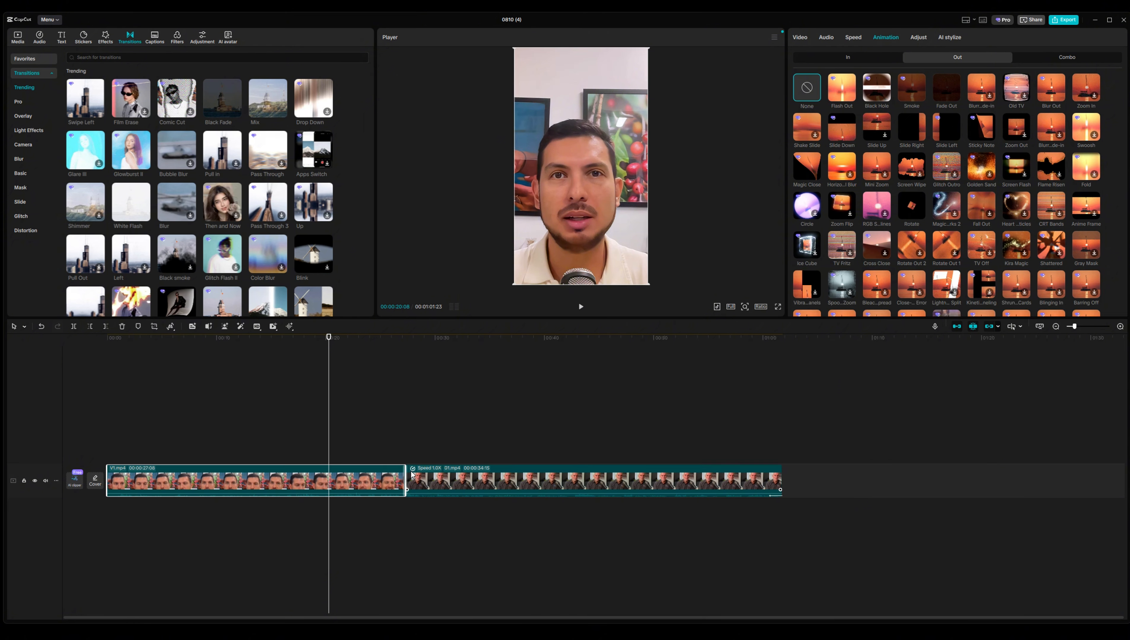
click(918, 37)
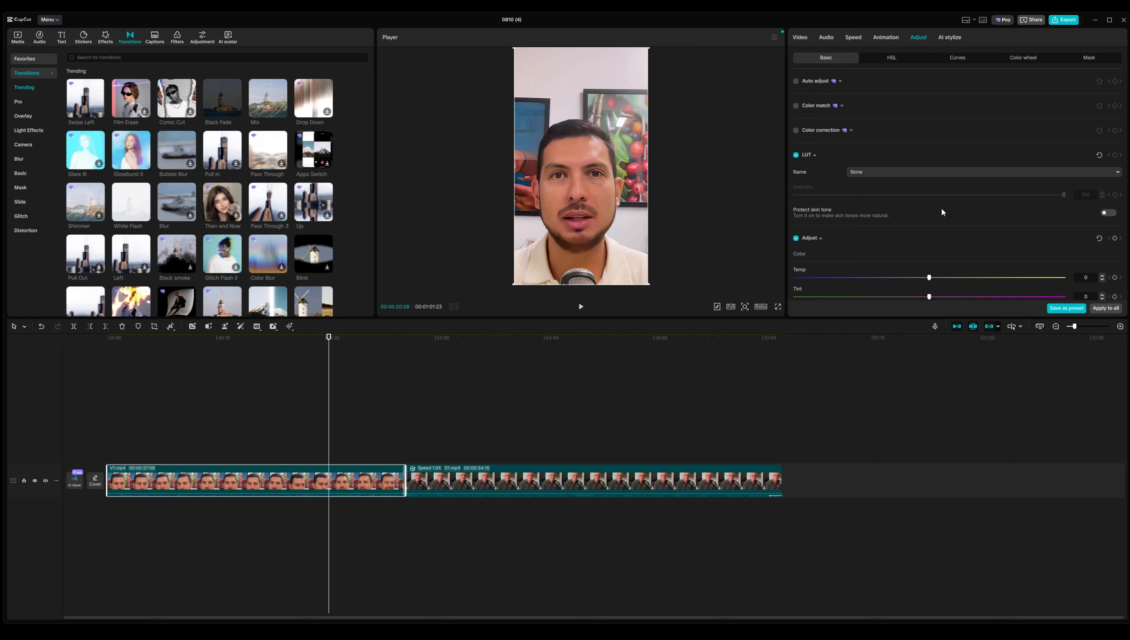
scroll(923, 253, down, 3)
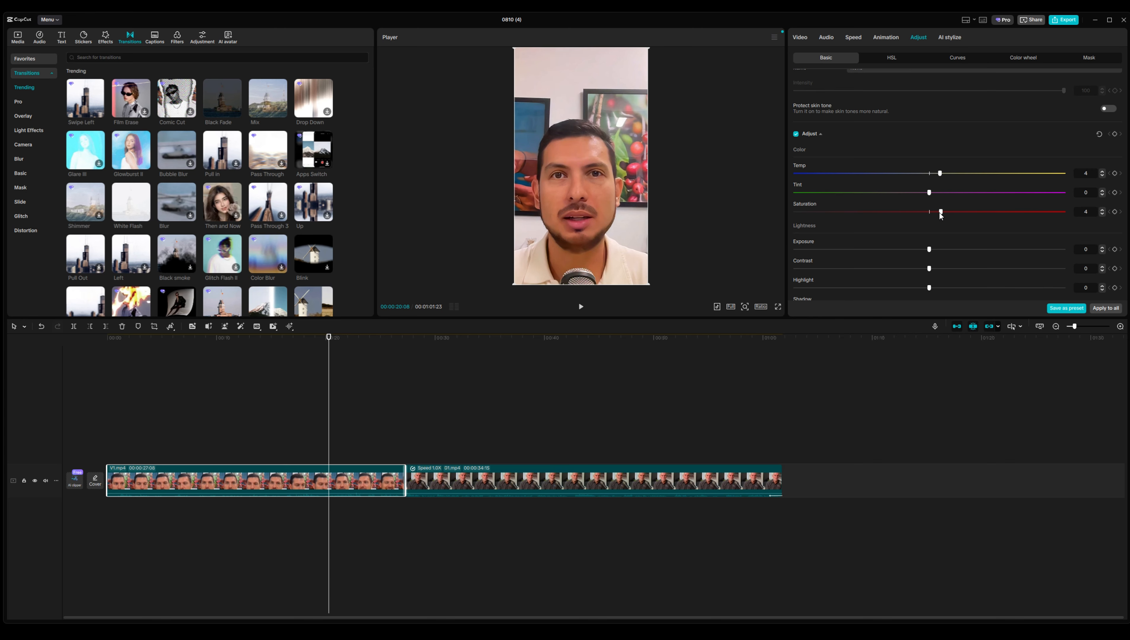
click(1101, 247)
click(1102, 247)
scroll(955, 232, down, 5)
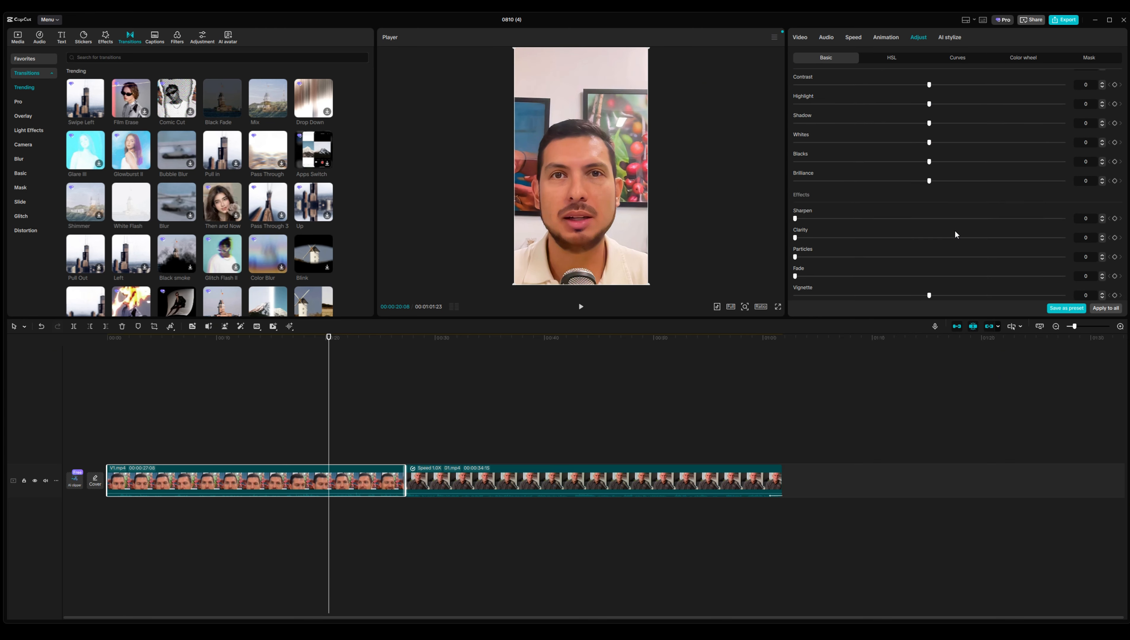
Step: Apply the Enhance filter from the Featured filters to the V1.mp4 clip
click(177, 38)
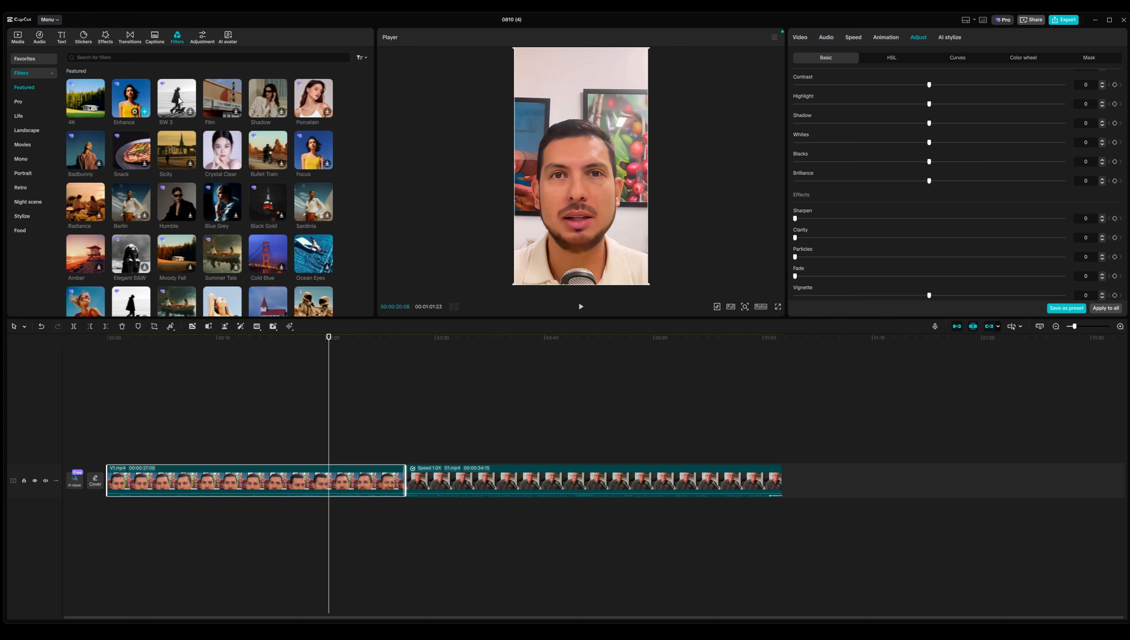
drag(128, 102, 337, 482)
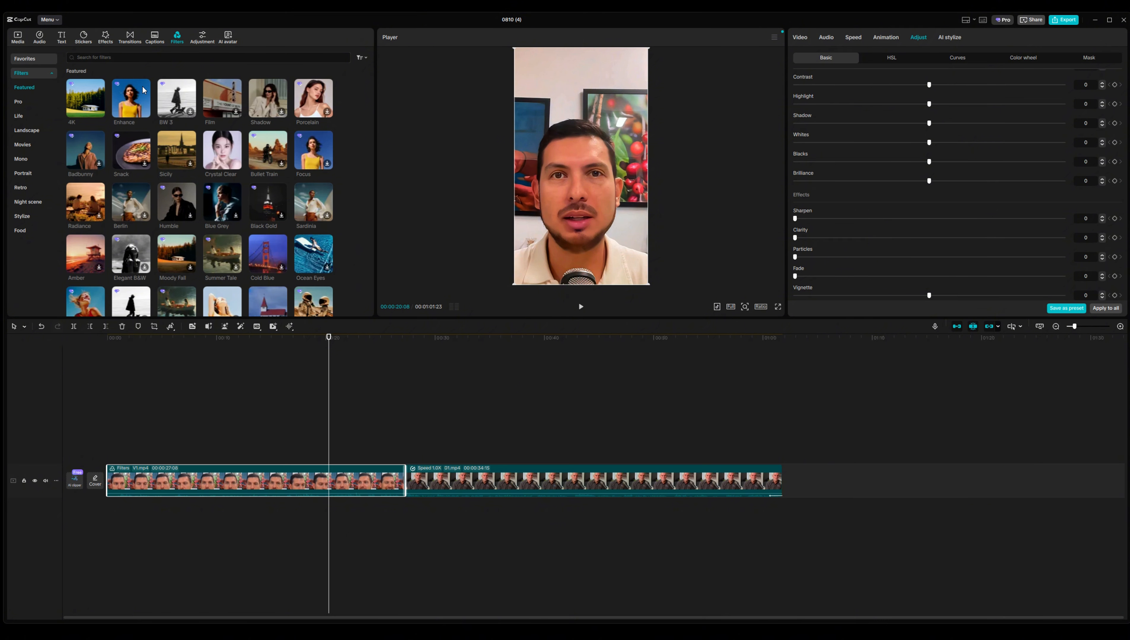
Step: Add the Peace&Calm music track Beautiful Wild Nature below the video clips, starting at the beginning of the timeline
click(39, 38)
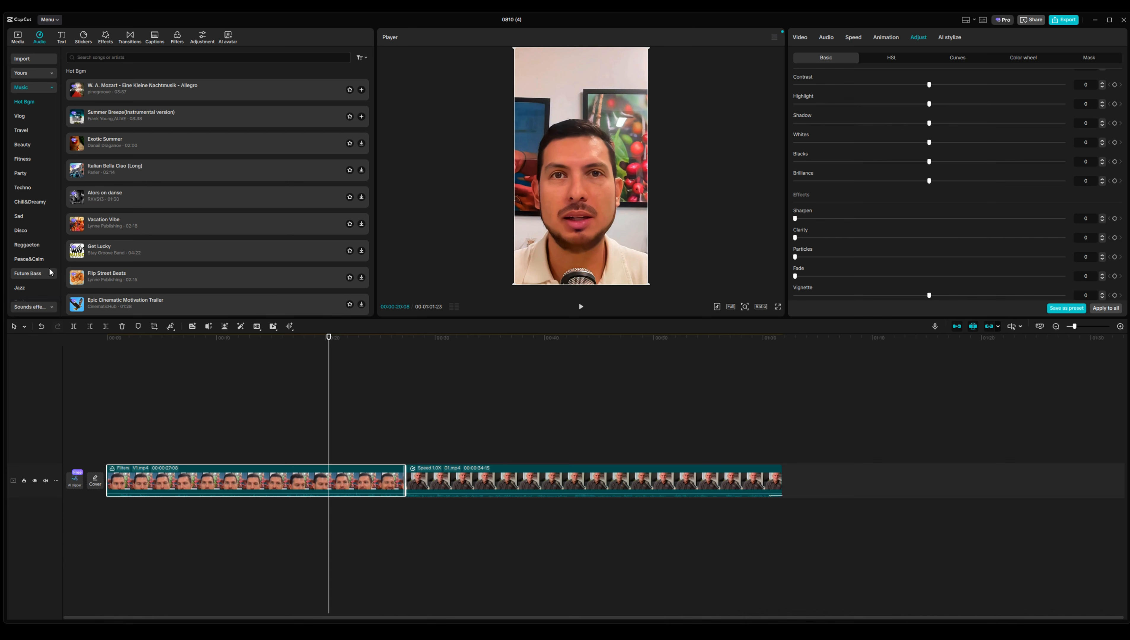
click(34, 258)
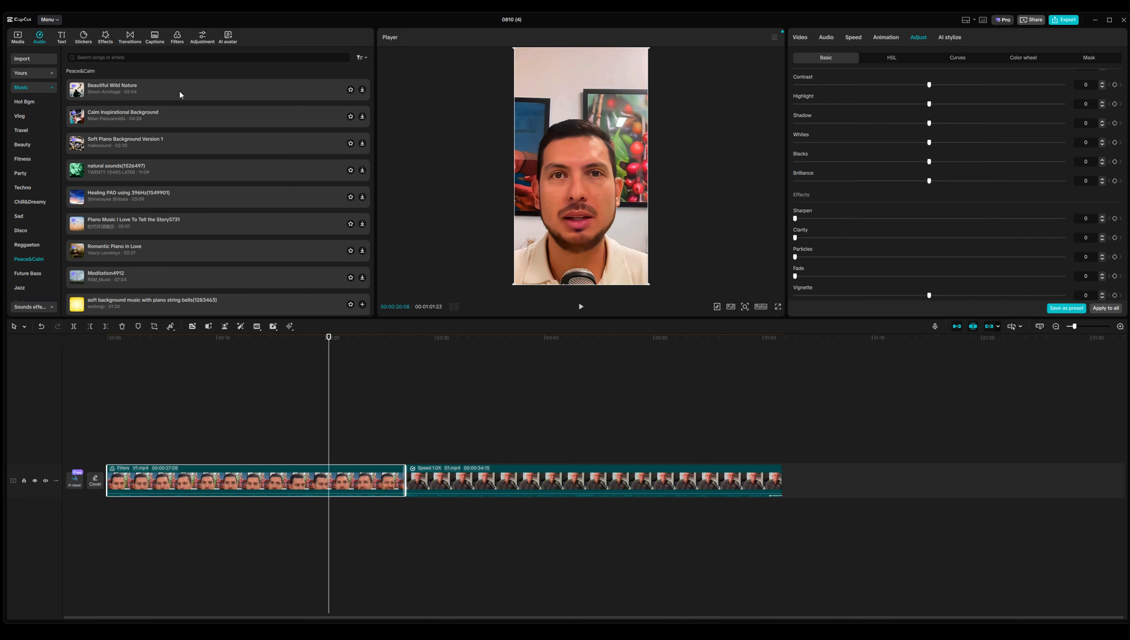
click(112, 87)
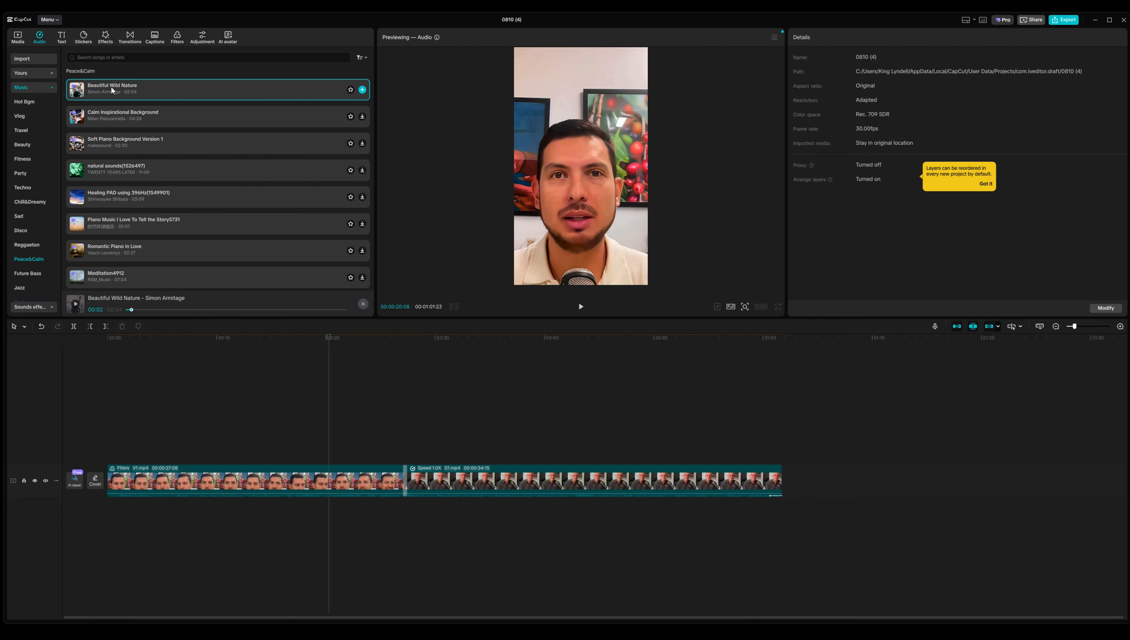
drag(112, 87, 106, 515)
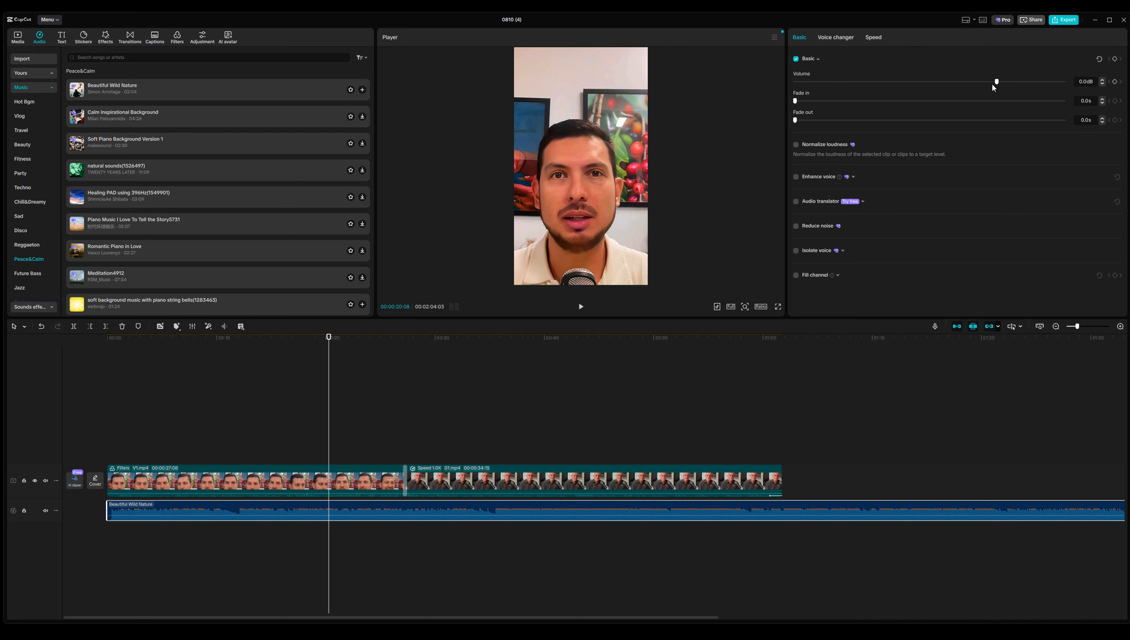
Step: Lower the Beautiful Wild Nature track's volume to -30.3 dB and set its fade in and fade out to 0.6 s
mouse_move(997, 78)
mouse_down()
mouse_move(967, 82)
mouse_move(1022, 81)
mouse_move(998, 82)
mouse_up()
drag(995, 82, 959, 81)
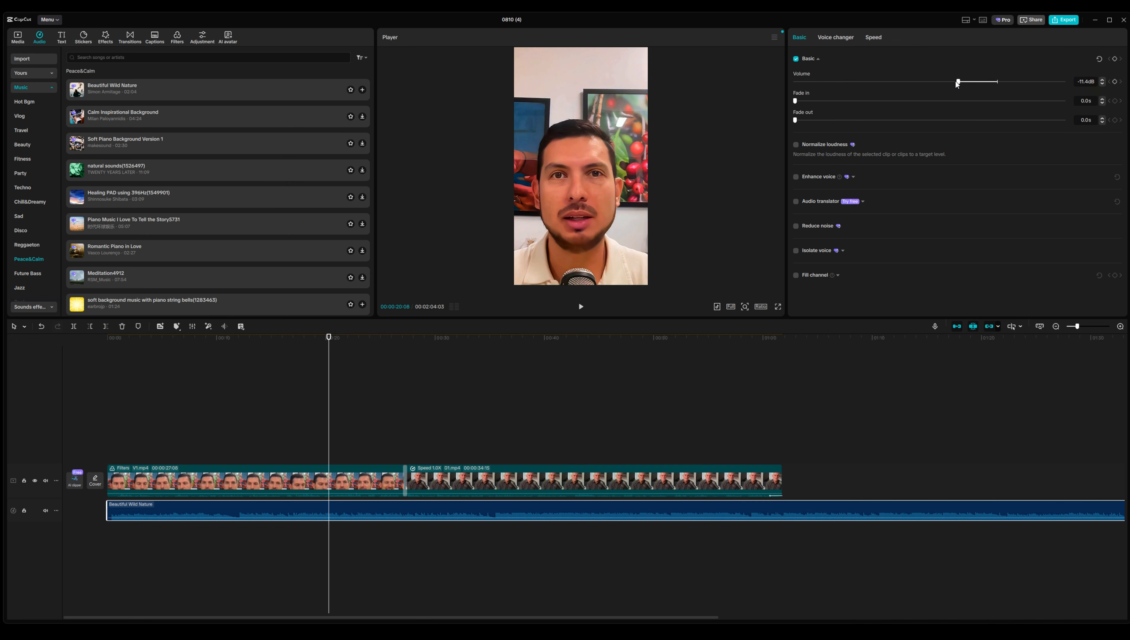
drag(955, 81, 949, 81)
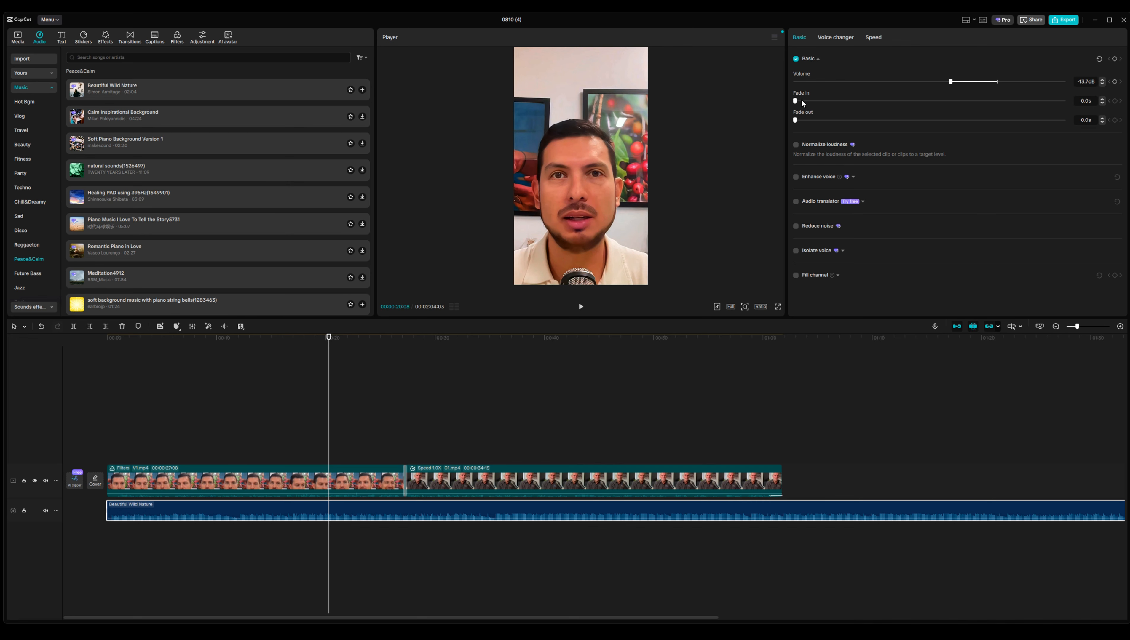
drag(801, 101, 804, 101)
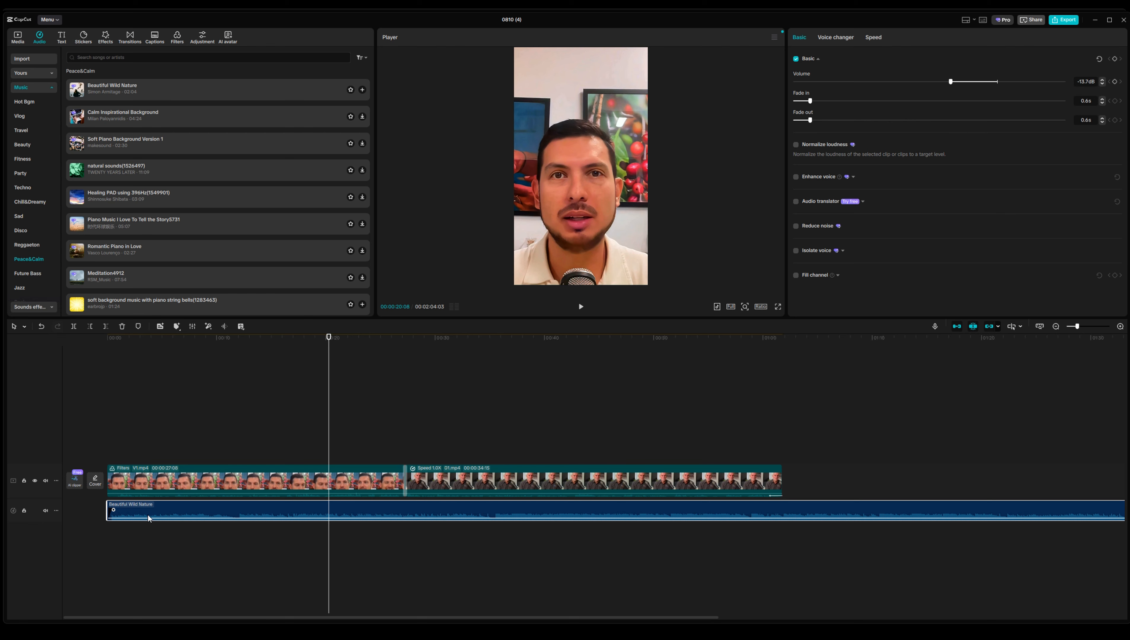
drag(148, 517, 148, 521)
Step: Generate English auto captions for the clips without bilingual captions and play back the opening seconds
click(18, 36)
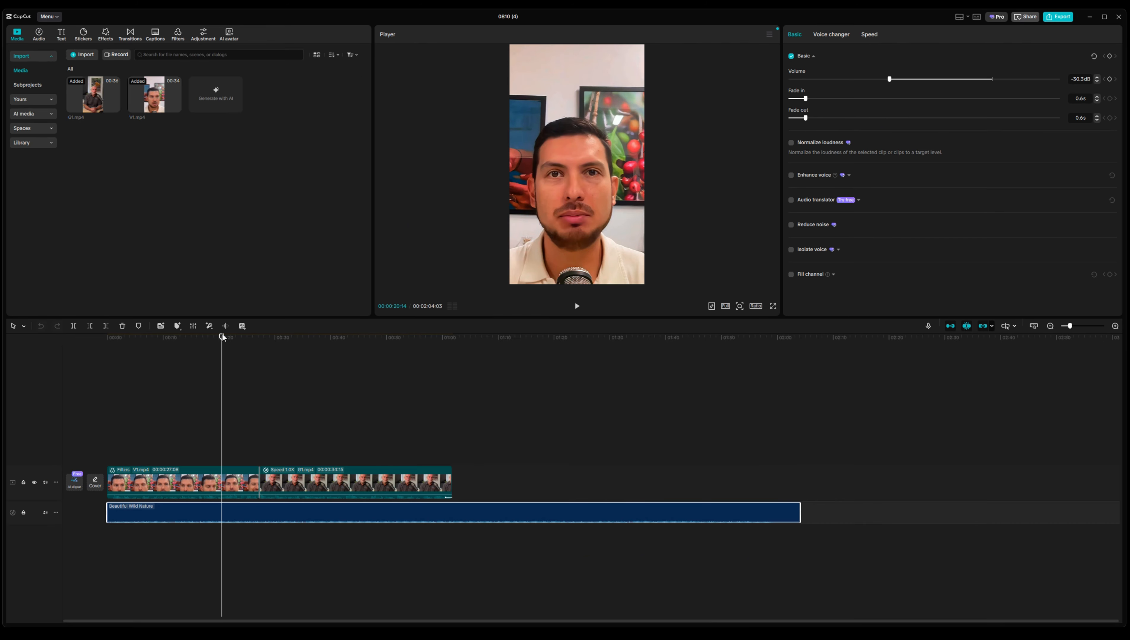
drag(222, 337, 19, 361)
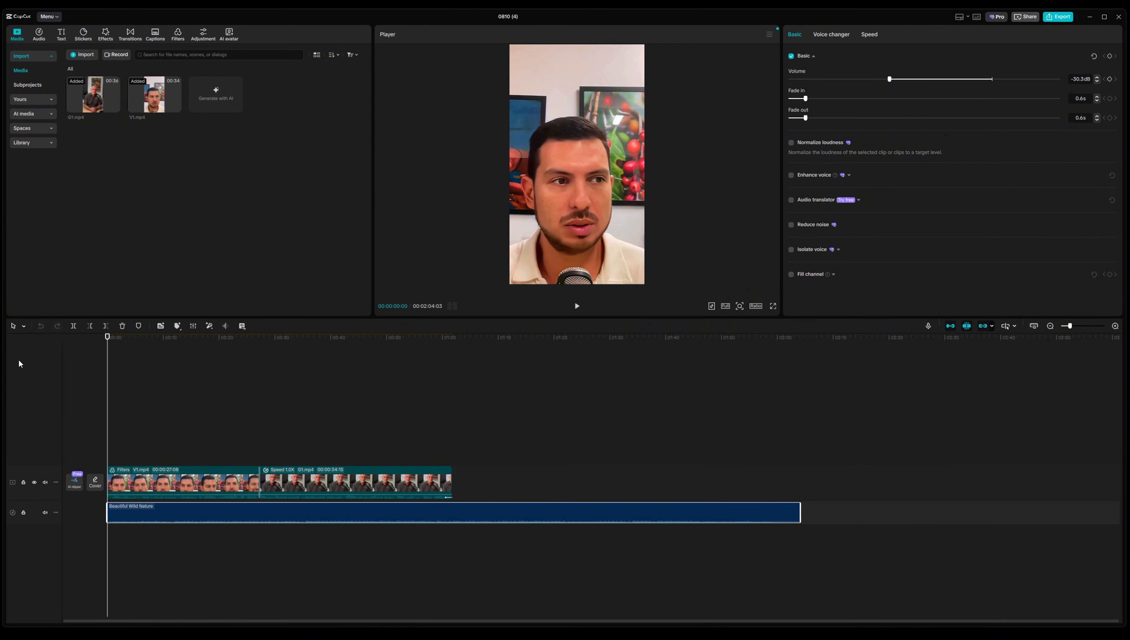
click(162, 39)
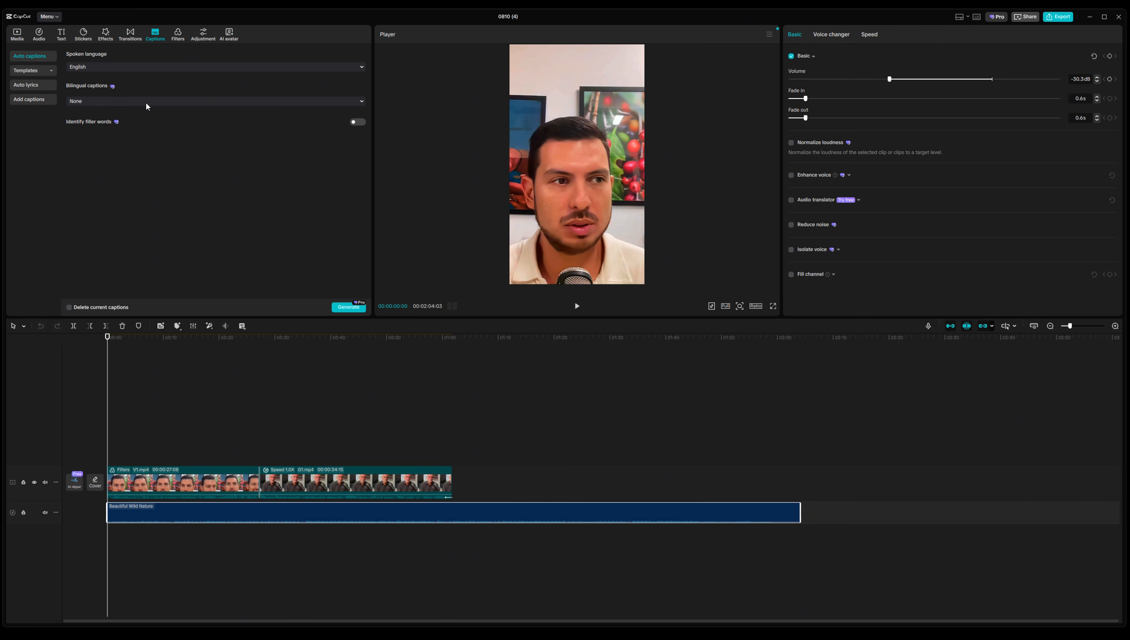
click(349, 307)
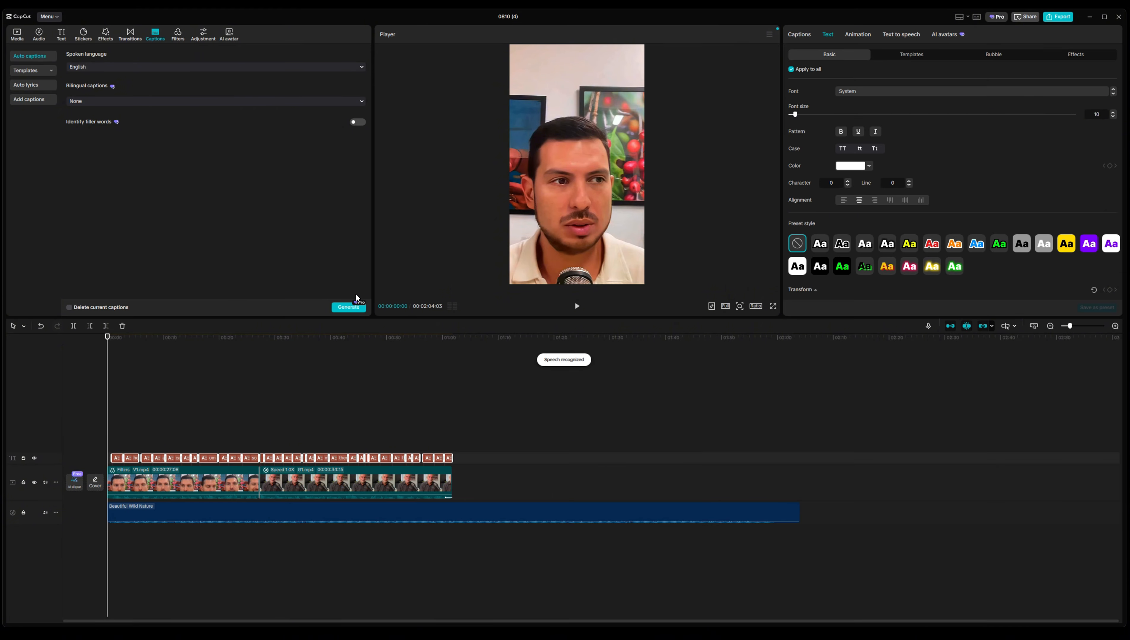
click(118, 458)
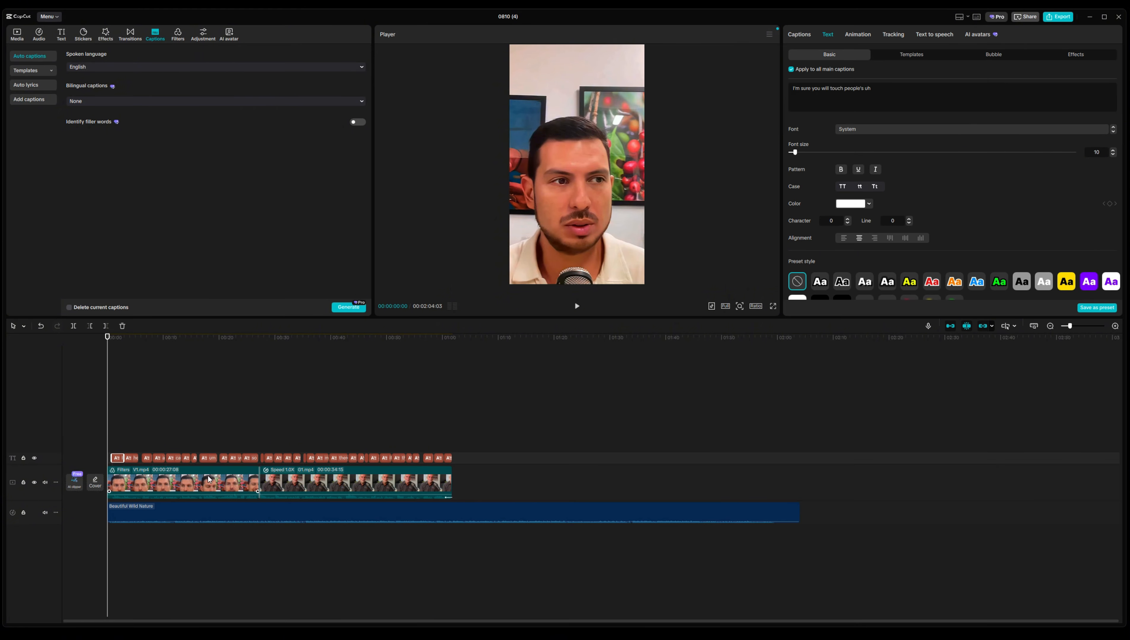
click(577, 306)
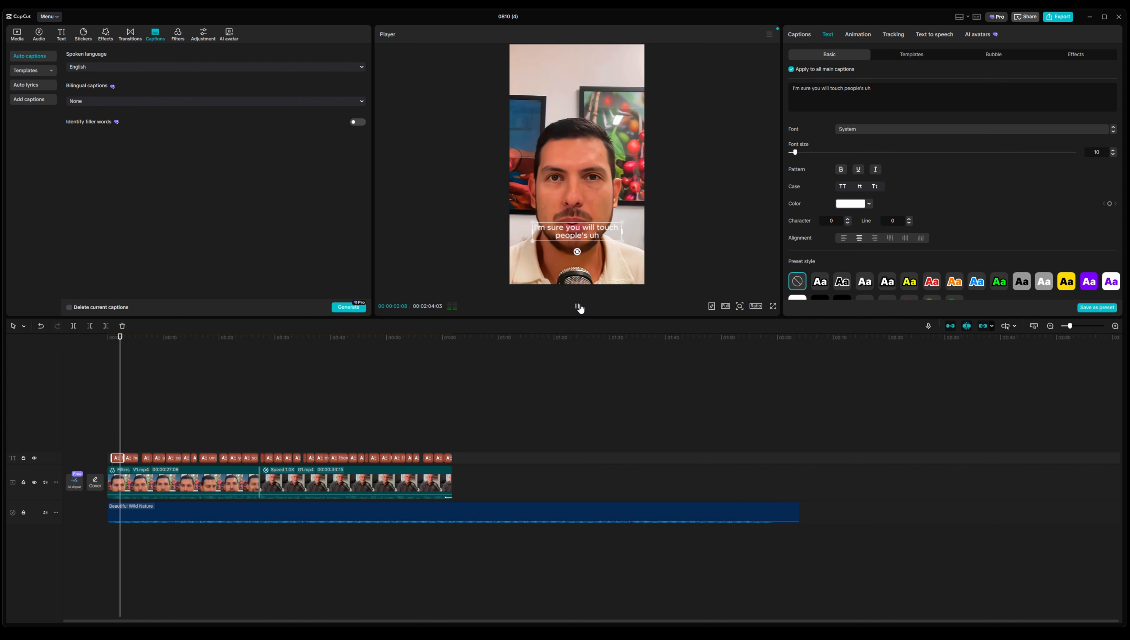
click(577, 306)
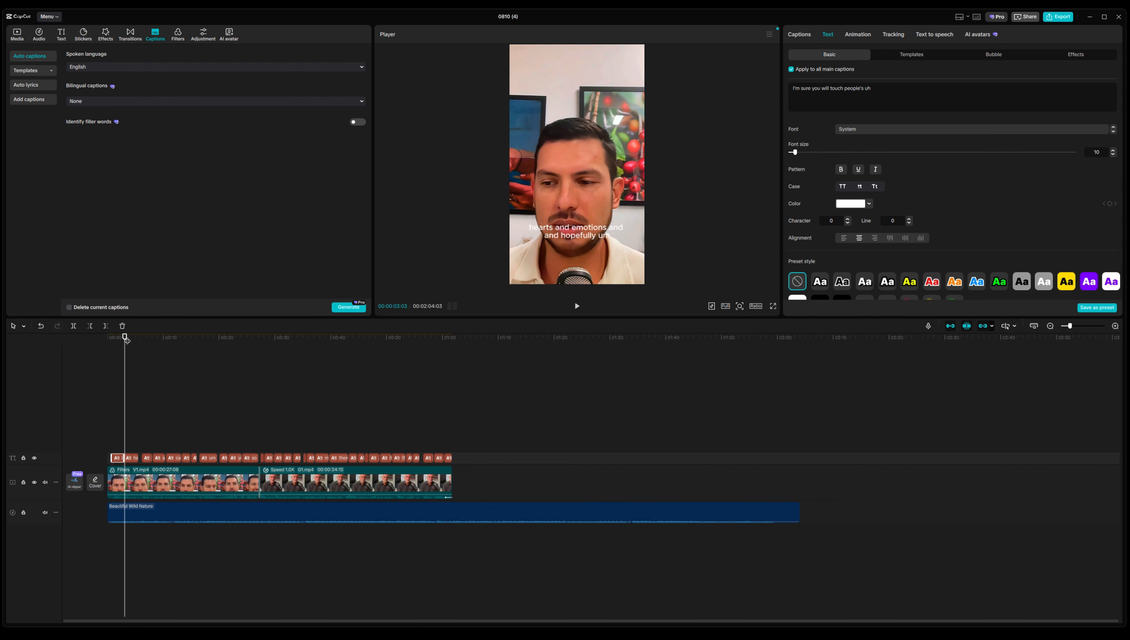
Step: Remove the filler word "uh" from the end of the first caption so it reads "I'm sure you will touch people's"
drag(126, 340, 104, 342)
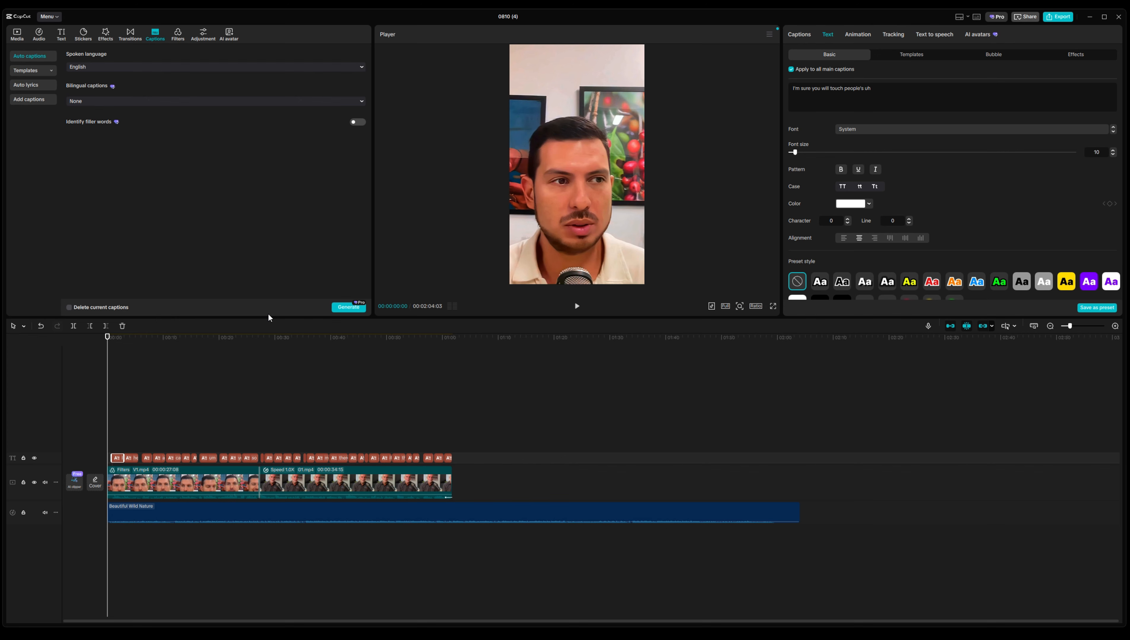
click(115, 415)
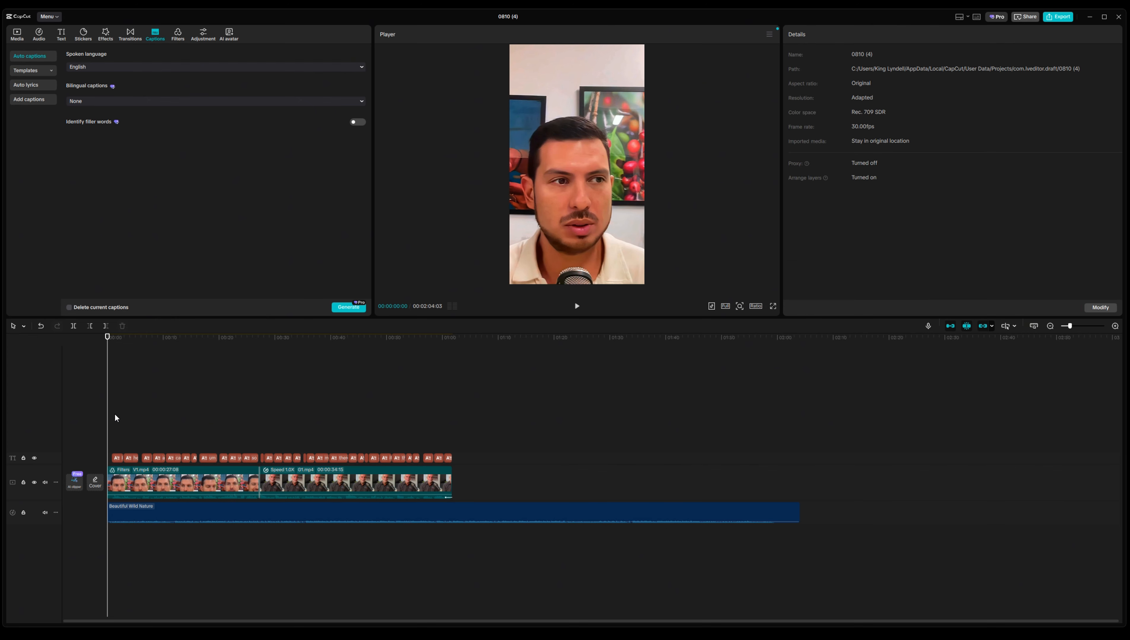
click(114, 415)
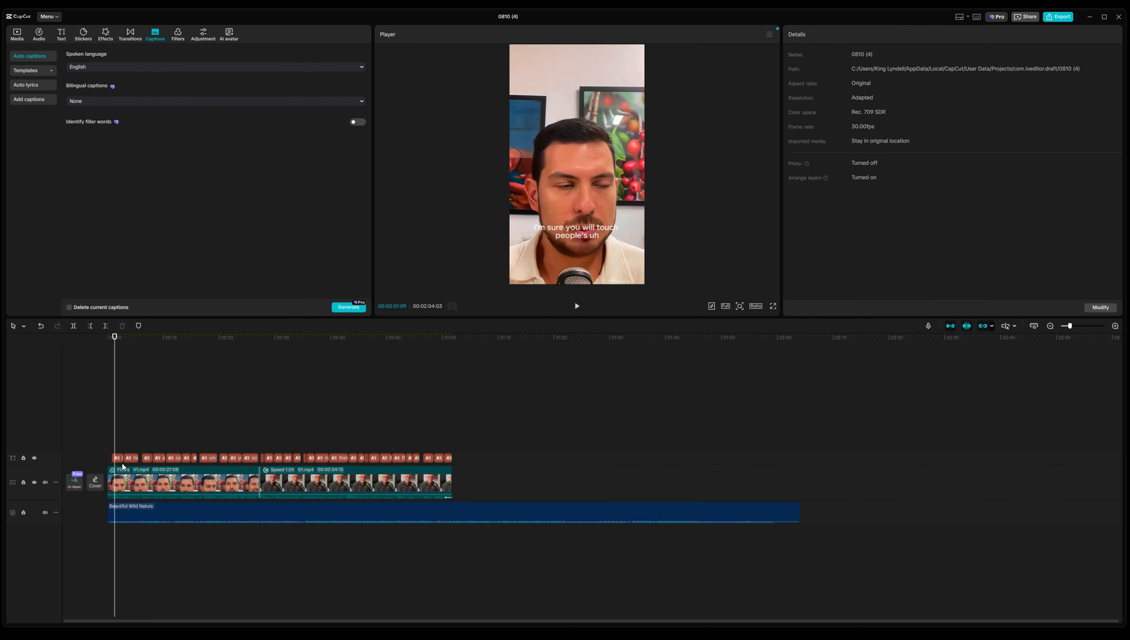
click(571, 229)
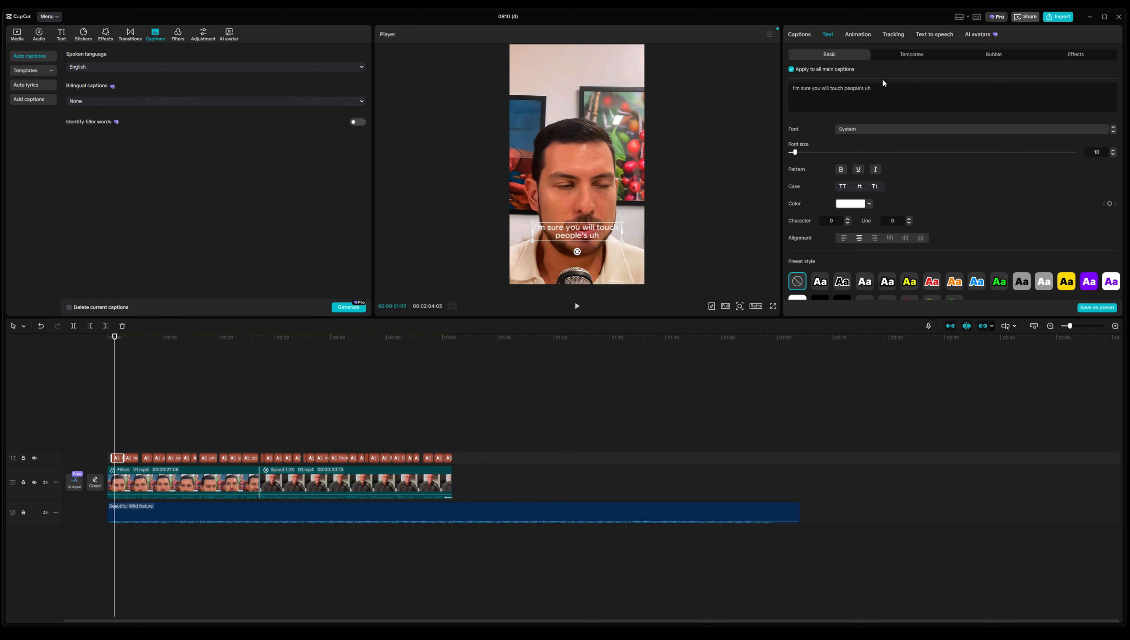
key(BackSpace)
key(BackSpace)
Step: Apply the preset style with black text on a yellow background to all main captions
key(ctrl+a)
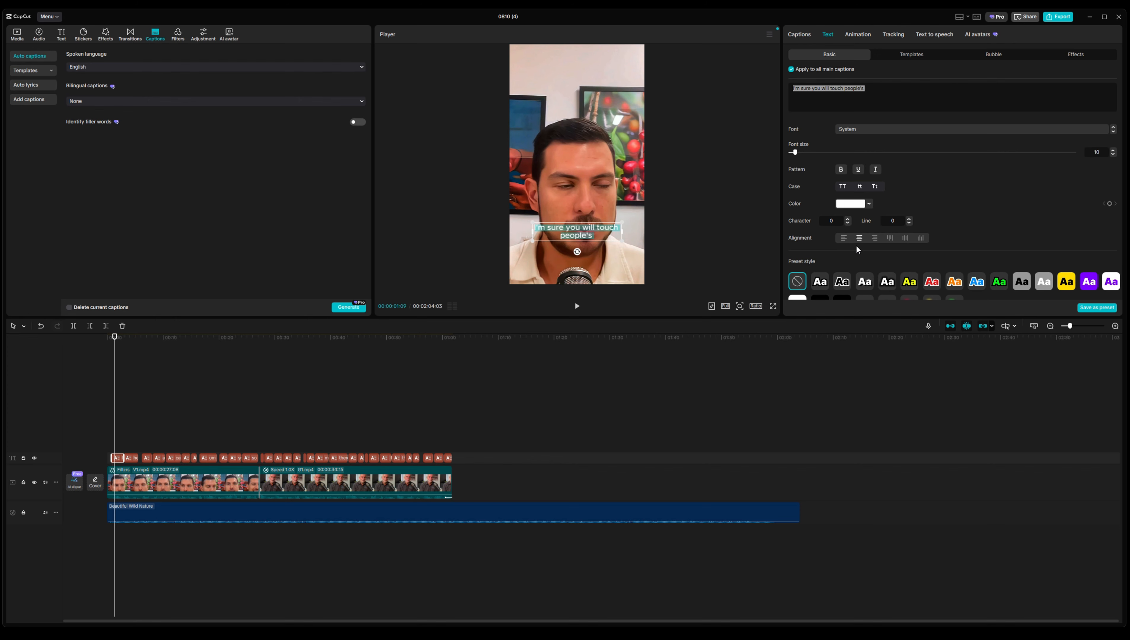
scroll(948, 217, down, 2)
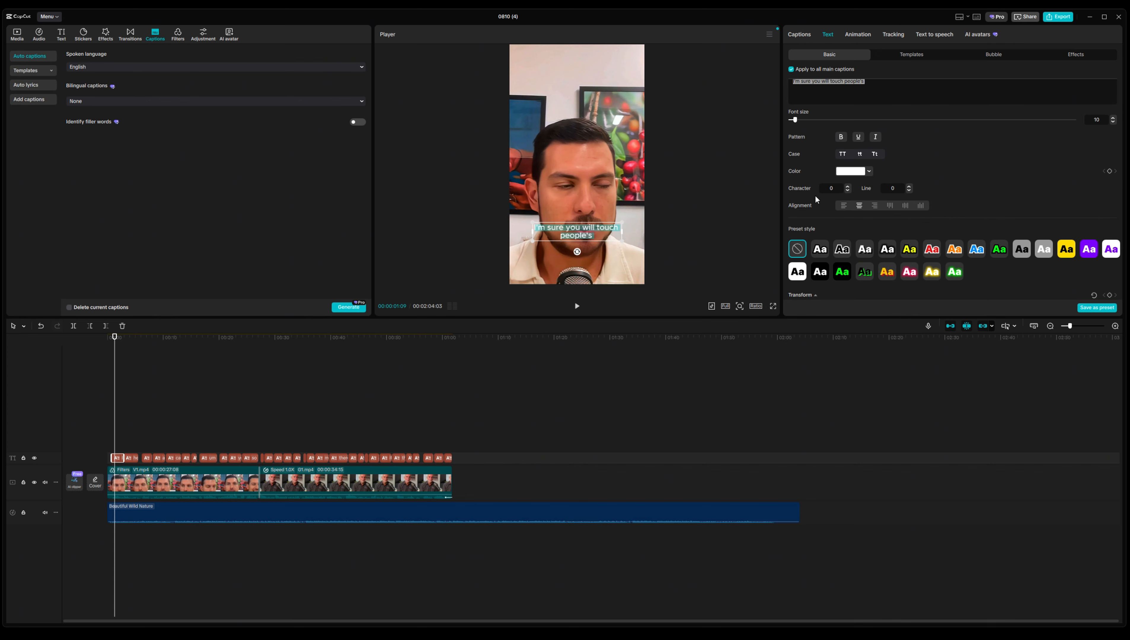
click(929, 92)
click(1065, 250)
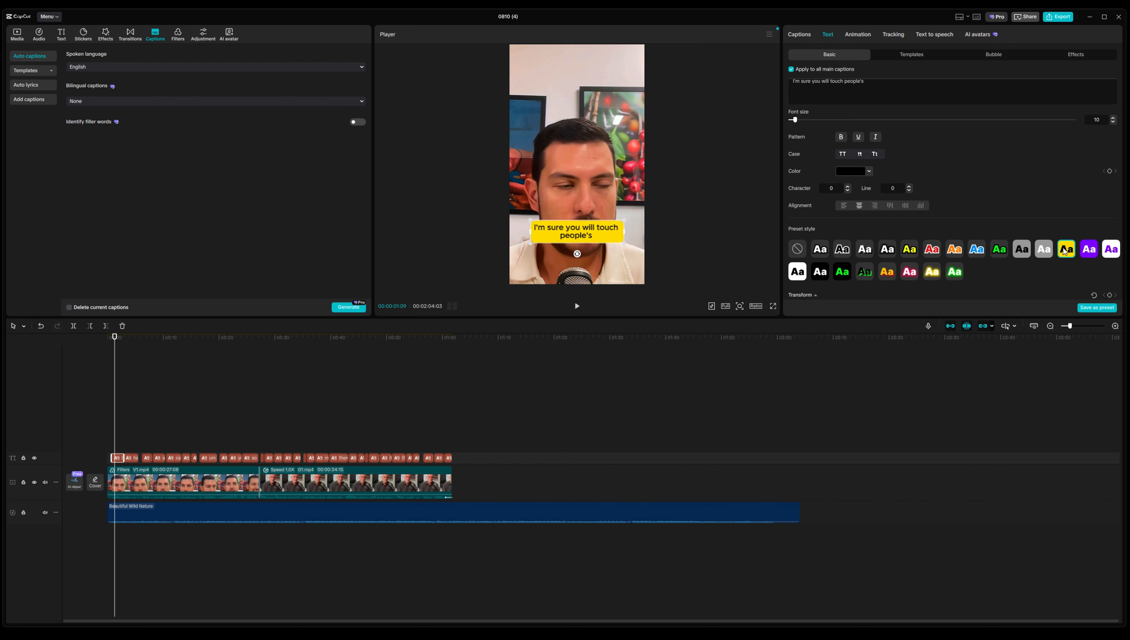
Step: Apply the bold uppercase text template with yellow word highlighting to all captions and play back the opening
click(909, 56)
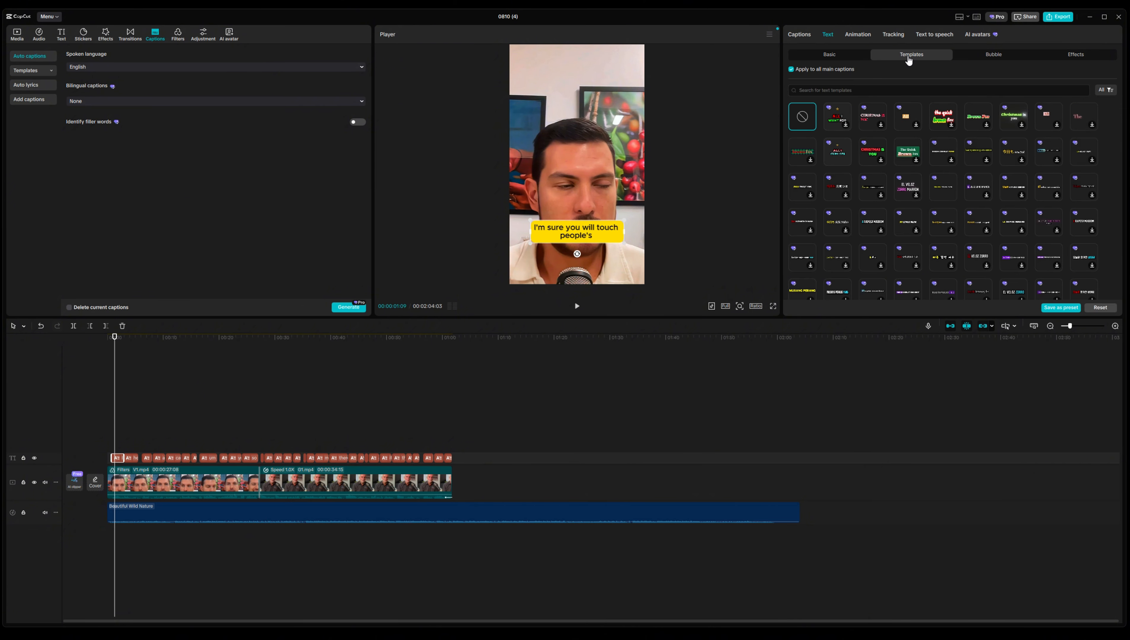
click(942, 154)
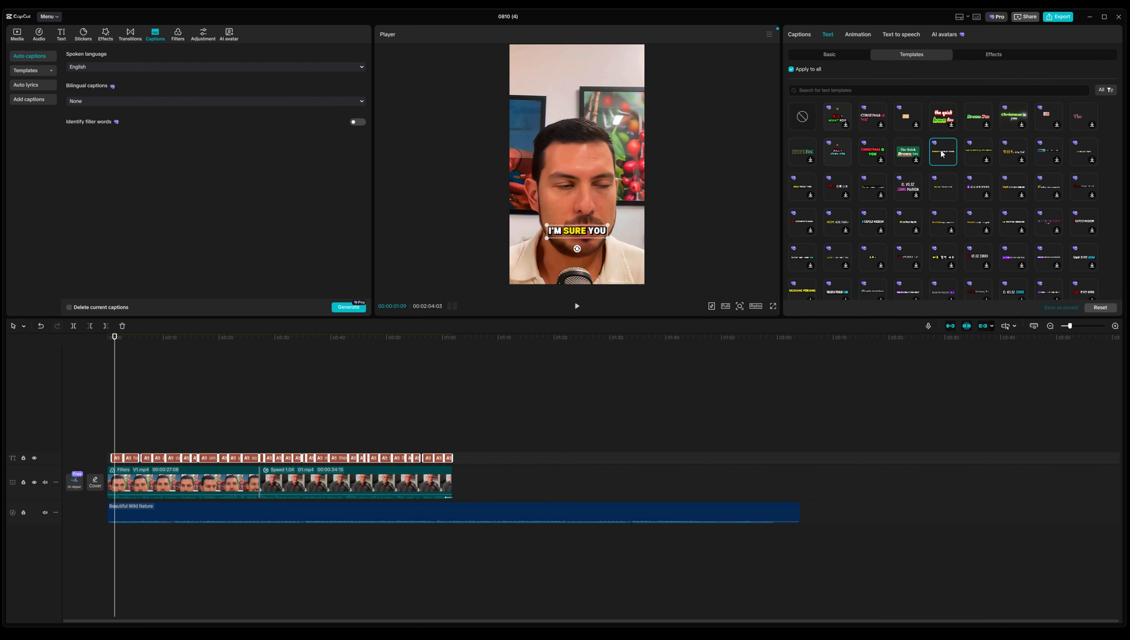
drag(114, 338, 106, 338)
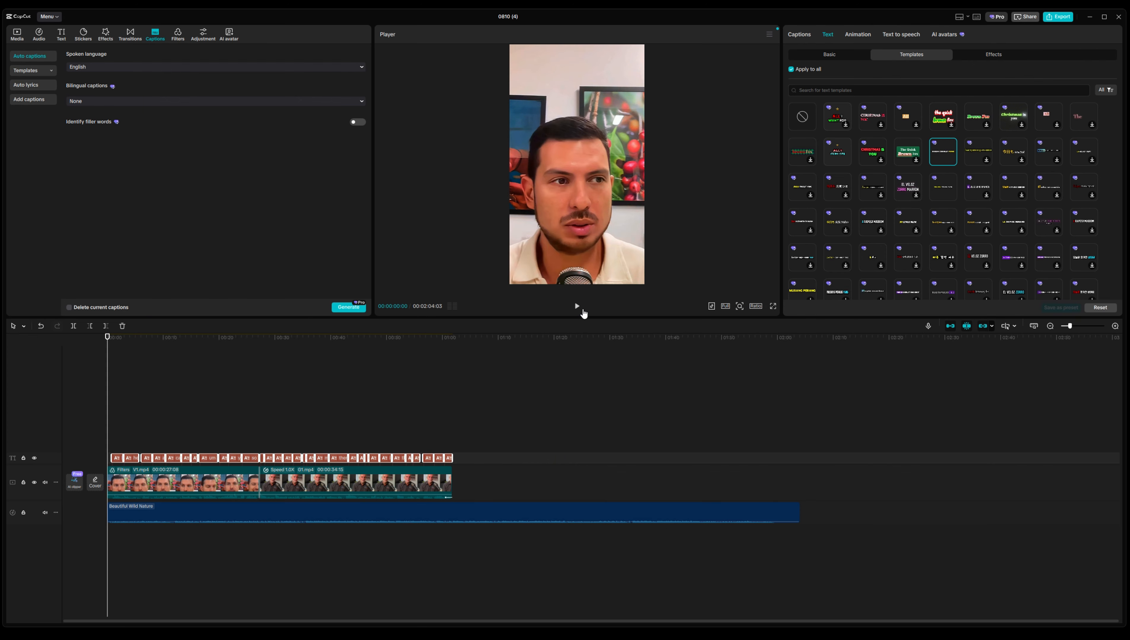
click(582, 310)
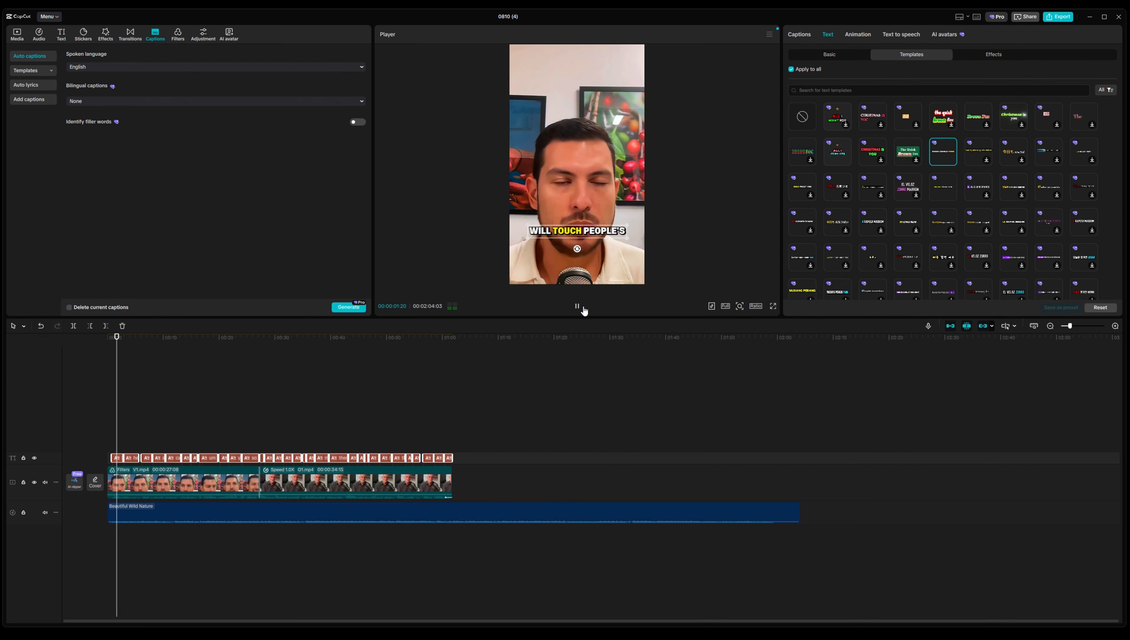
click(582, 310)
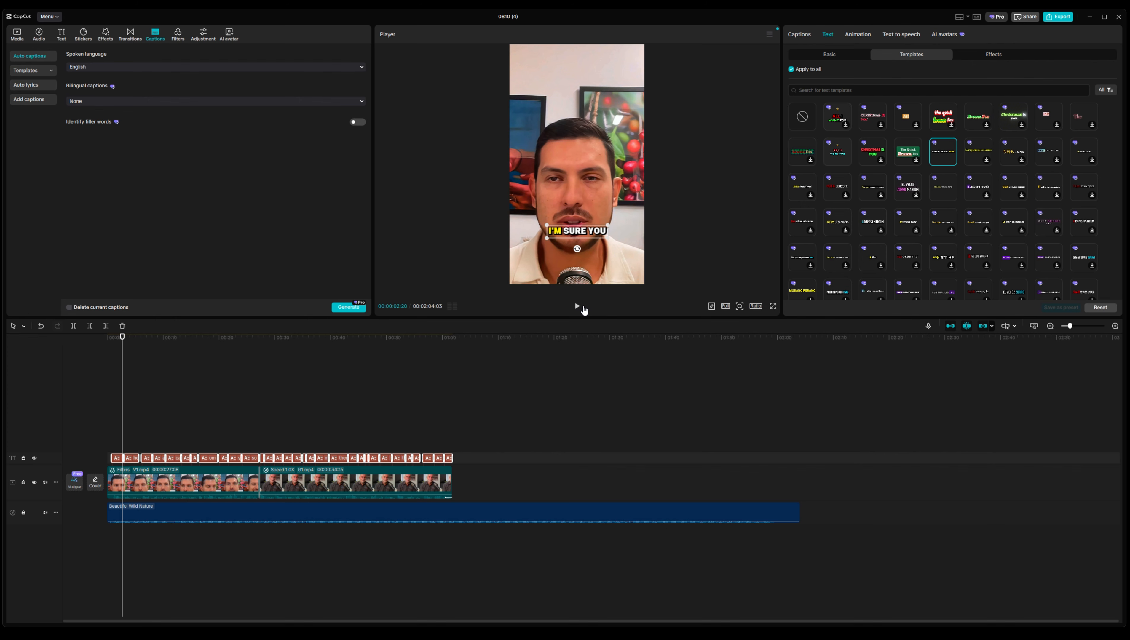
Step: Add a default text layer above the captions, starting at the beginning and spanning both video clips
drag(122, 338, 89, 341)
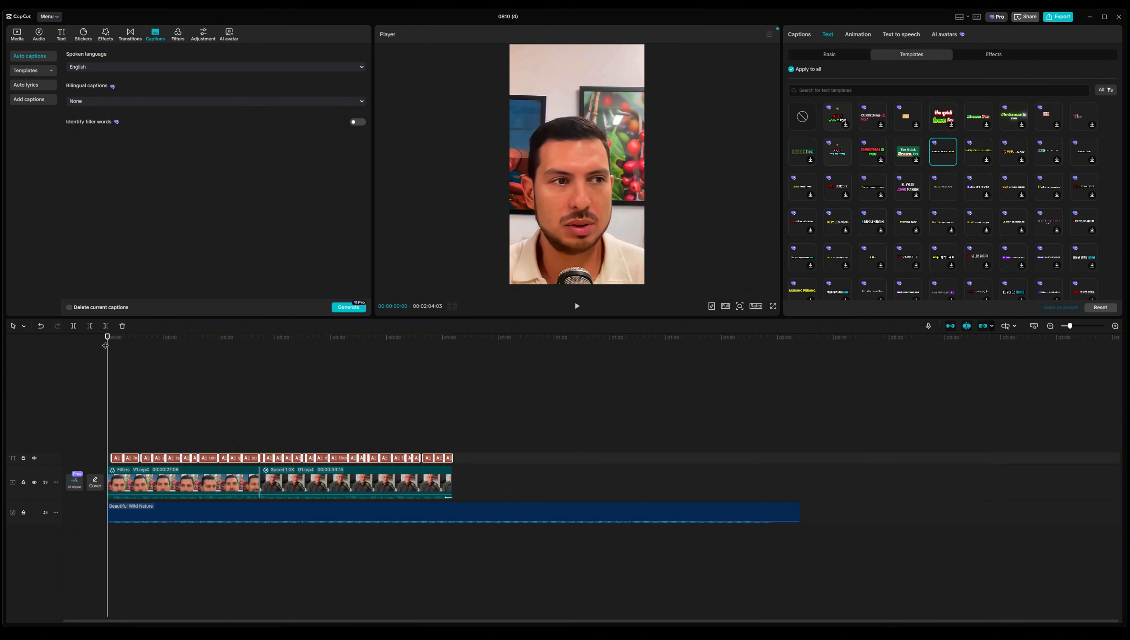
click(62, 34)
drag(76, 61, 452, 450)
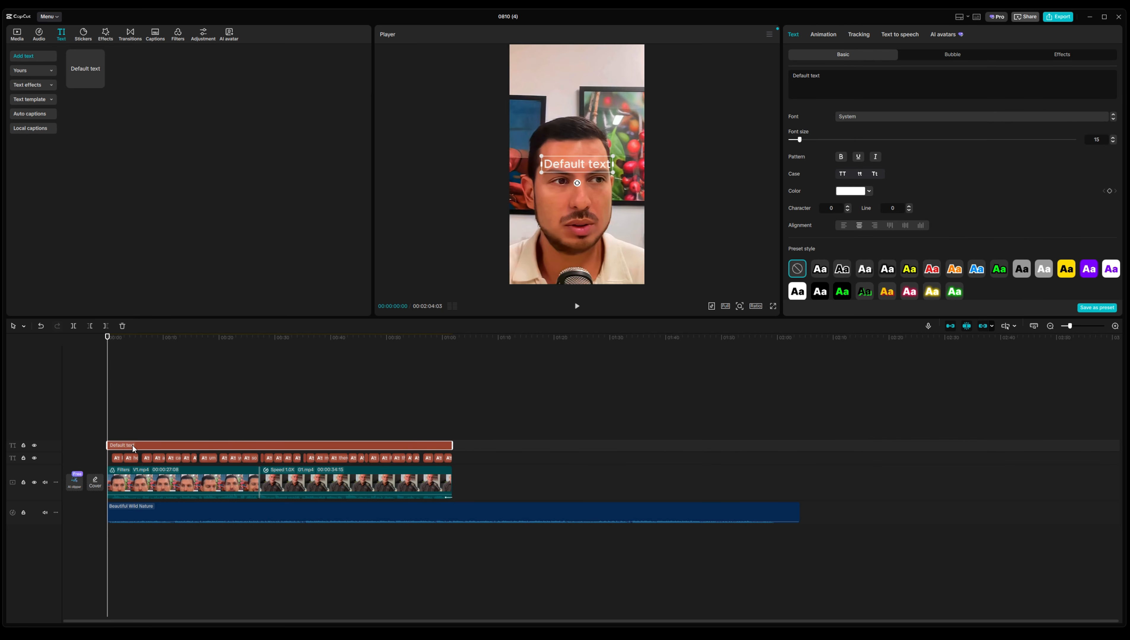
Step: Position the default text above the man's head, reading "LAGOS FINANCIAL" in the preset style with white letters on a black background
drag(574, 165, 575, 93)
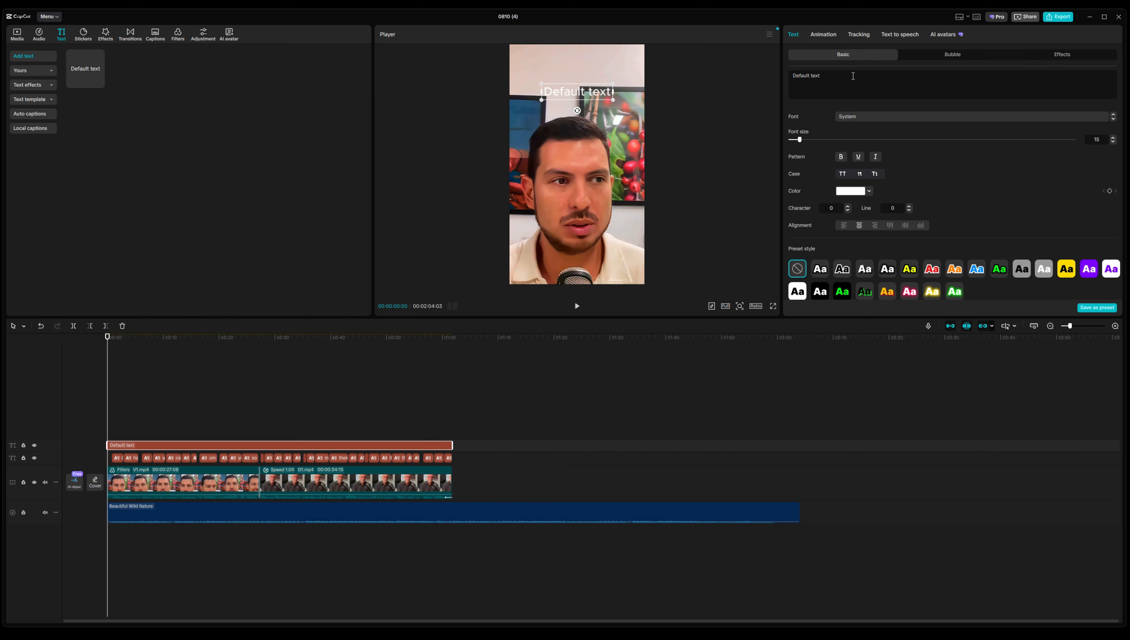
drag(845, 76, 771, 75)
text(L)
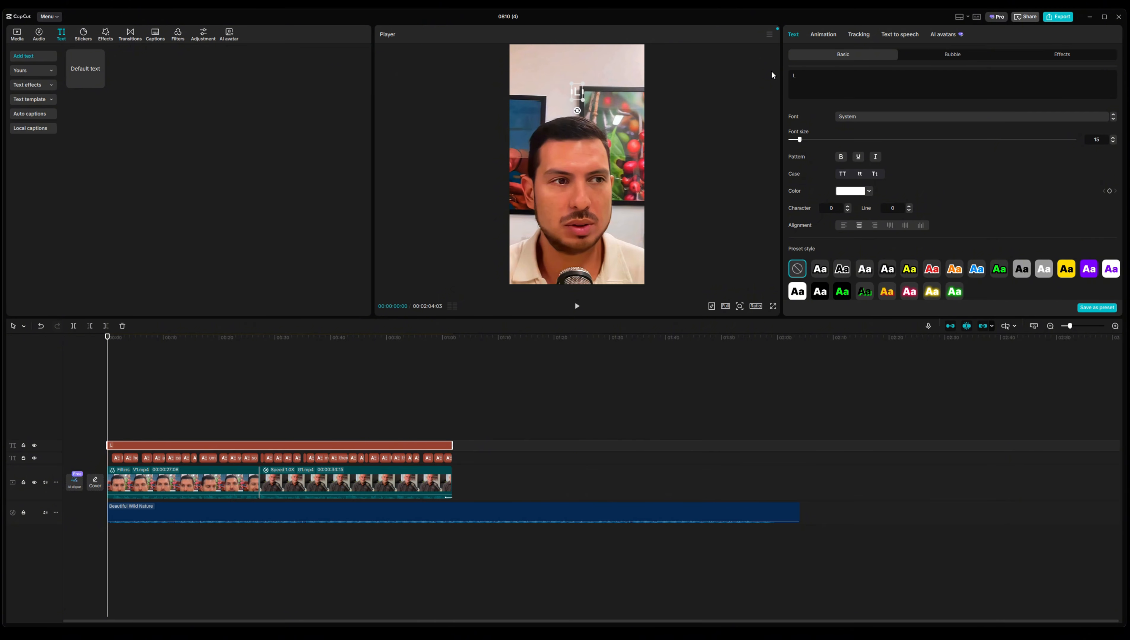
text(AGOS FI)
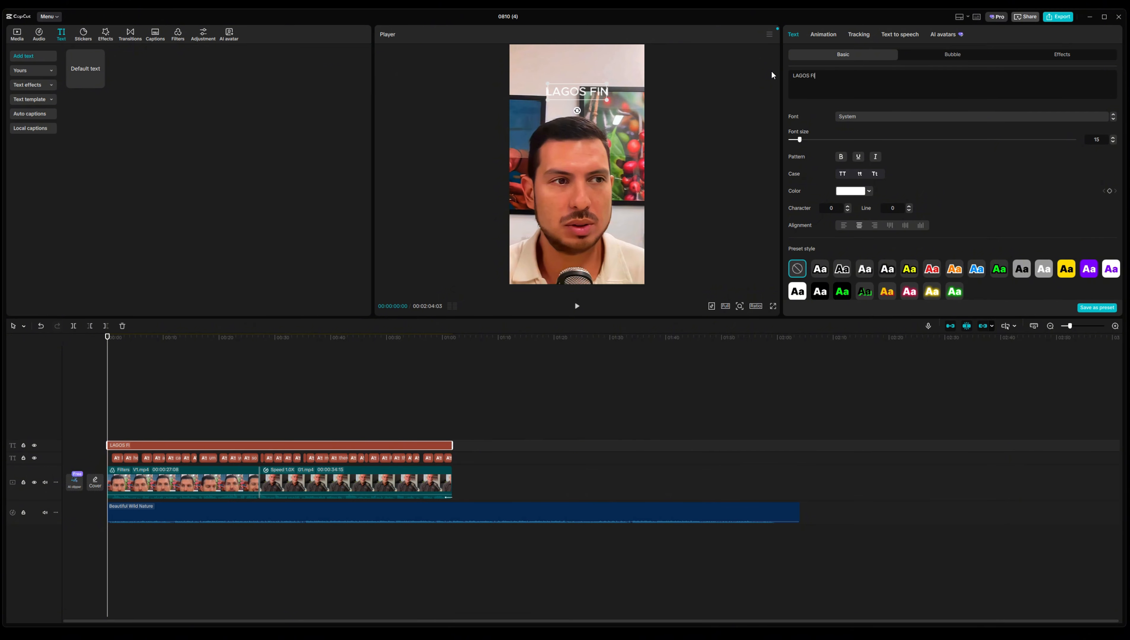
text(NANCIAL)
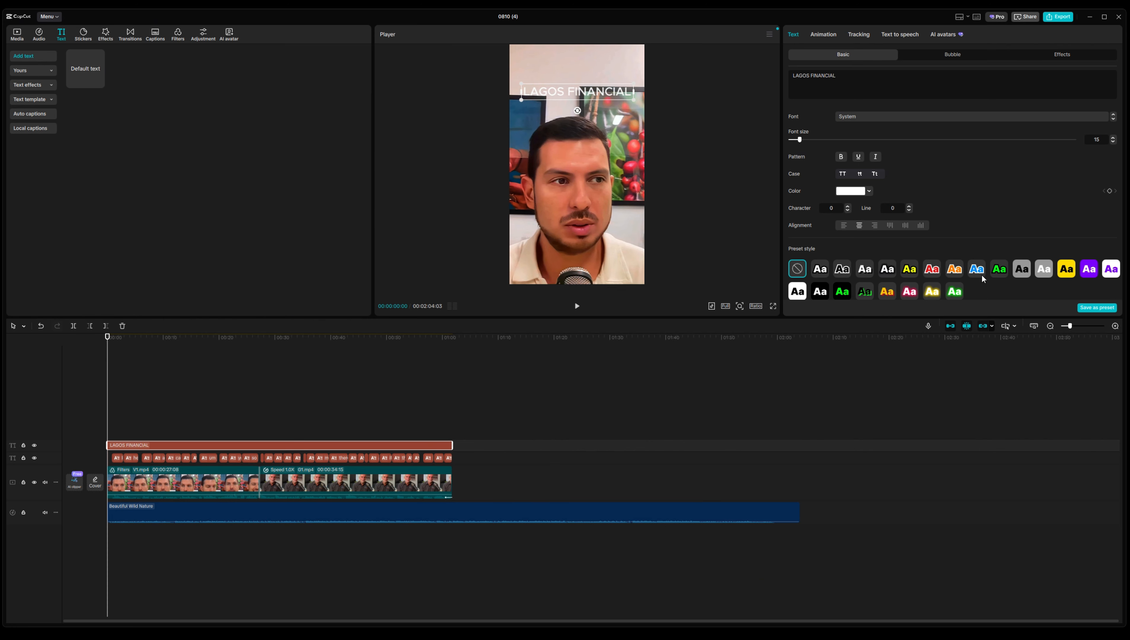
click(822, 292)
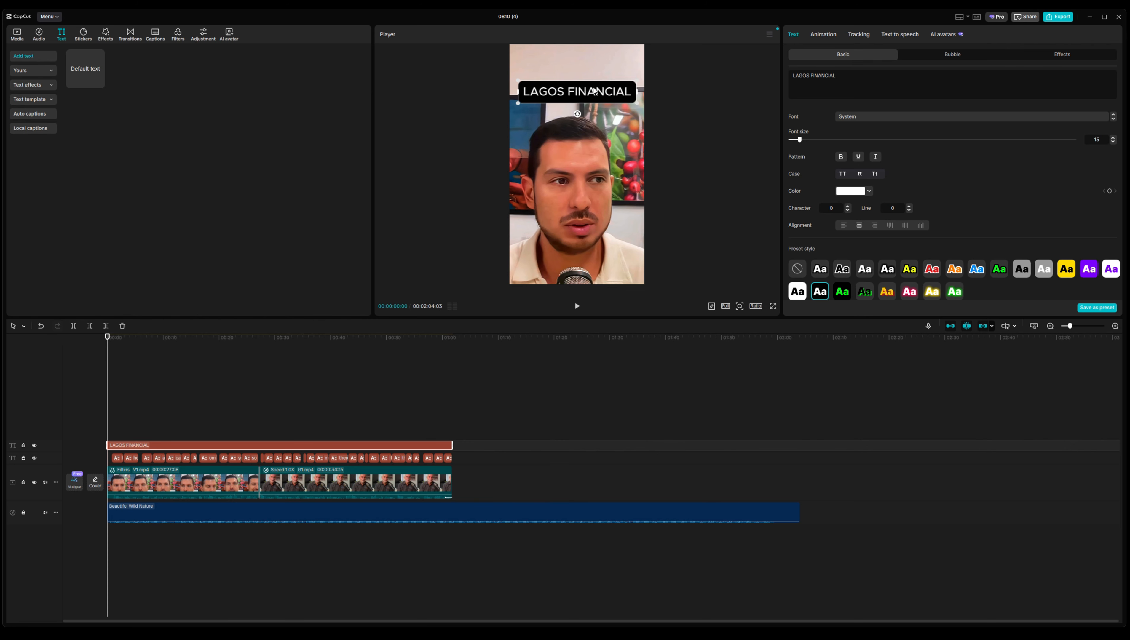
Step: Give the "LAGOS FINANCIAL" text the Typing Cursor entrance and the leftward blur exit animation, and play back the opening
click(824, 33)
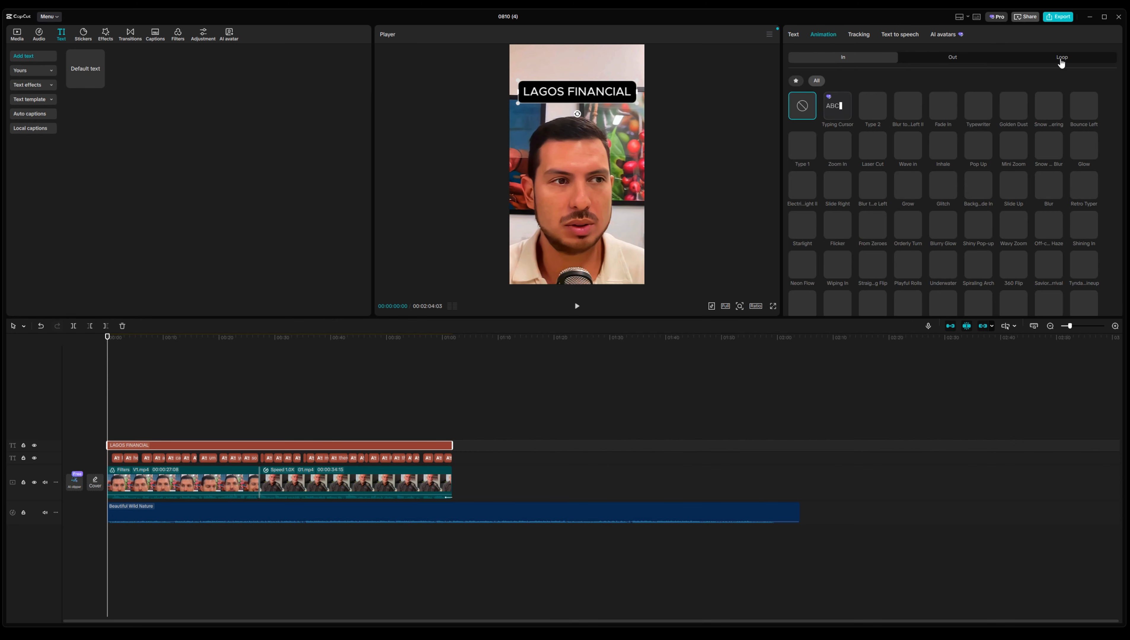
click(835, 116)
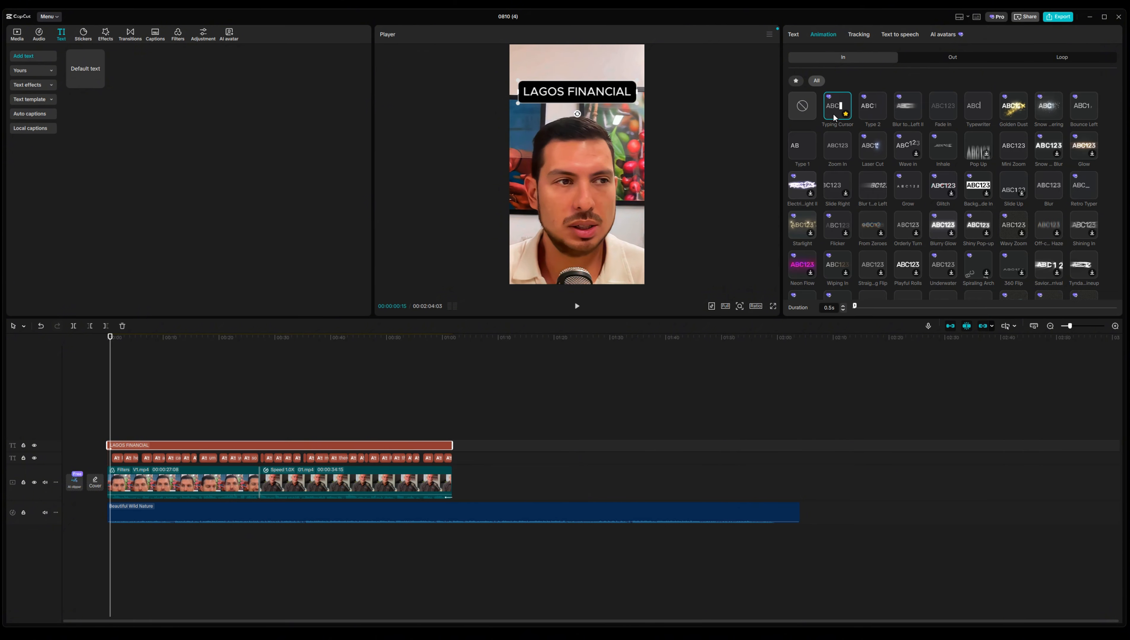
click(952, 60)
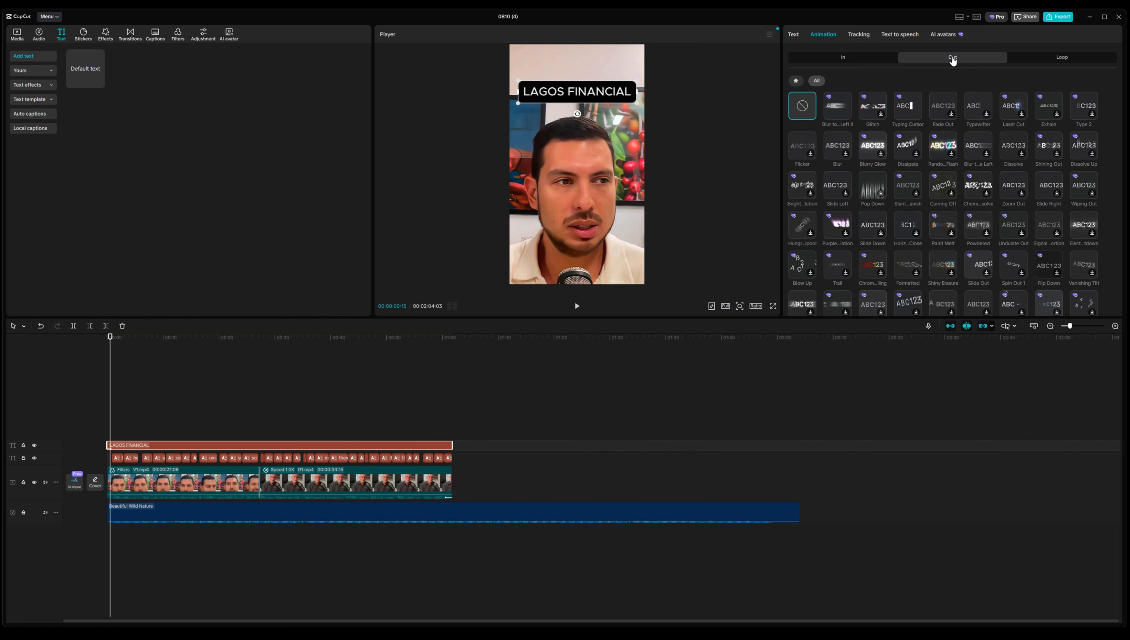
click(844, 106)
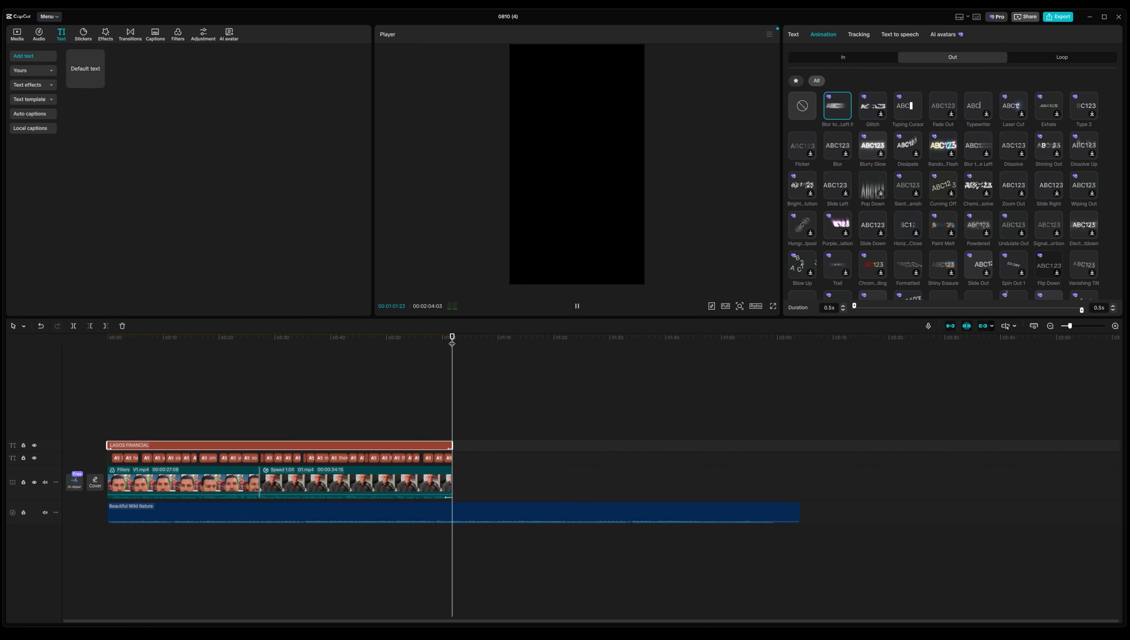
click(582, 310)
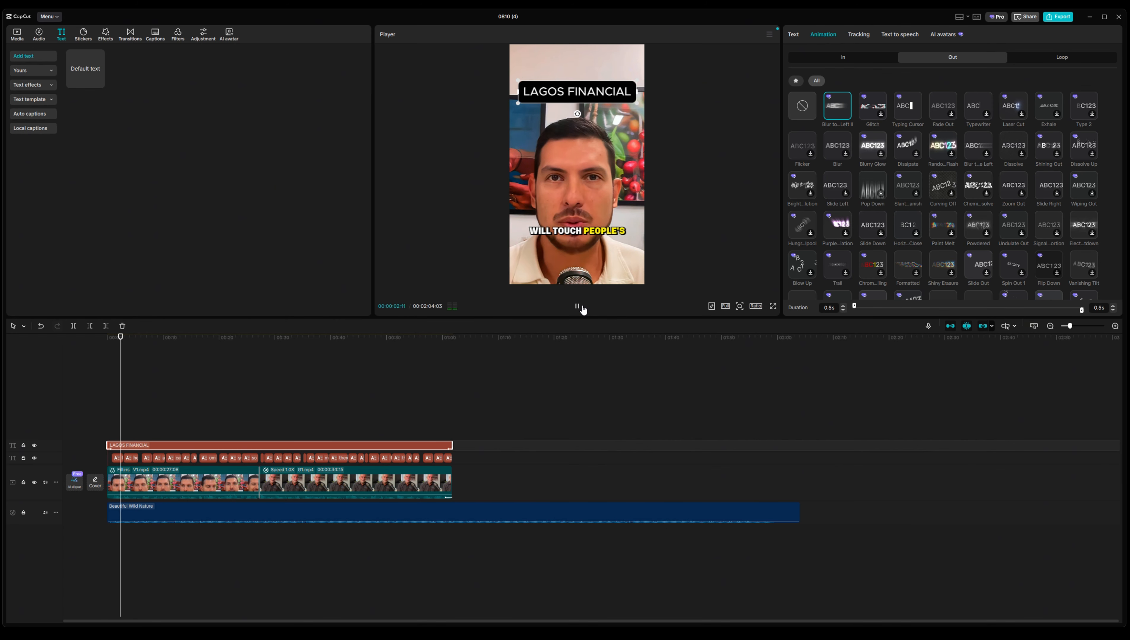
click(582, 310)
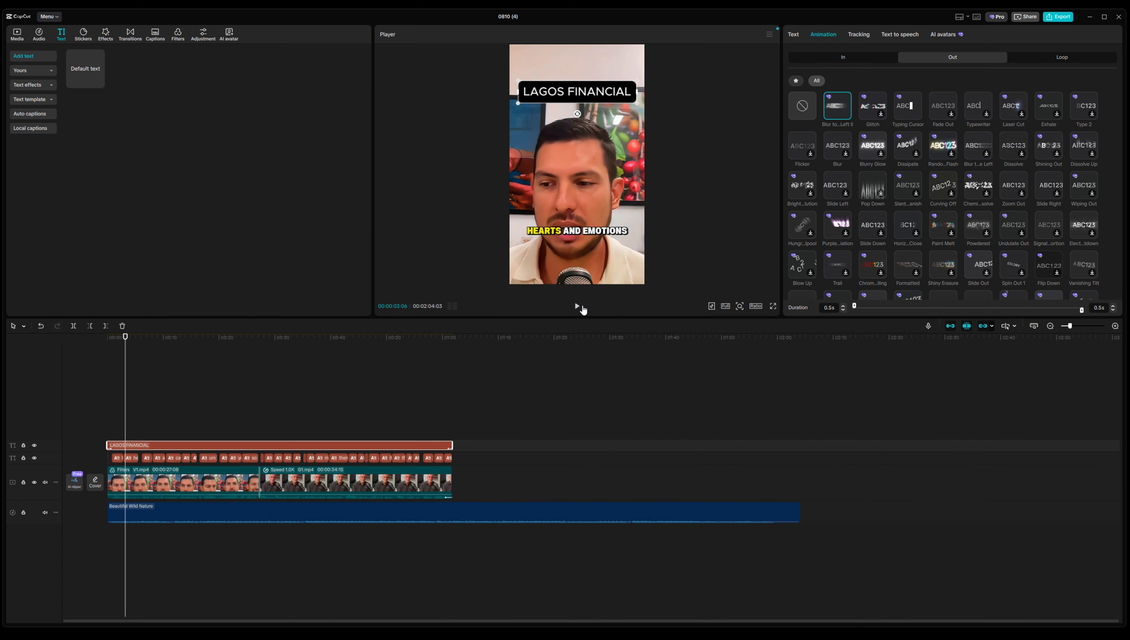
Step: Trim the end of the "Beautiful Wild Nature" music track to match the end of the second video clip
click(625, 509)
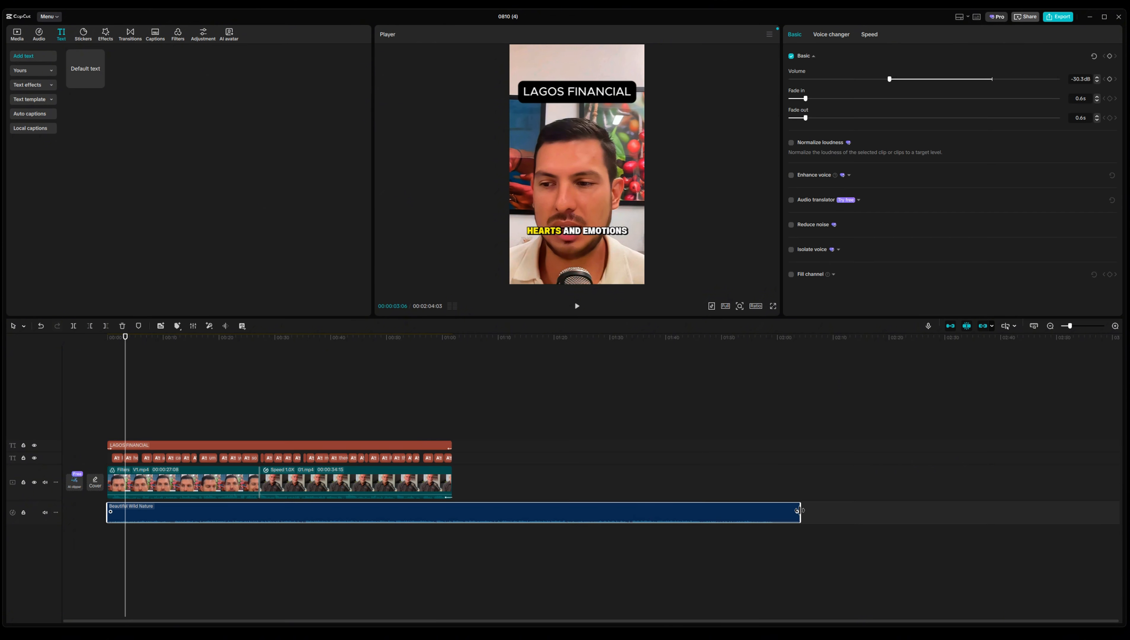
drag(797, 510, 452, 509)
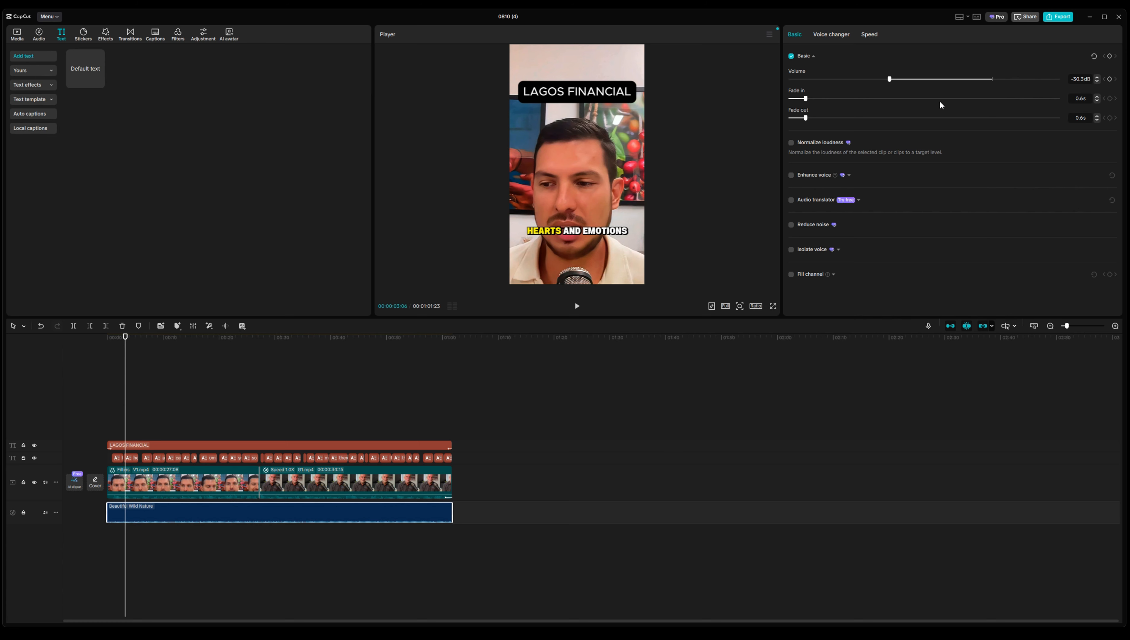
Step: Export the finished video under the name "LAGOS V1" and dismiss the sharing options without publishing it
click(1060, 17)
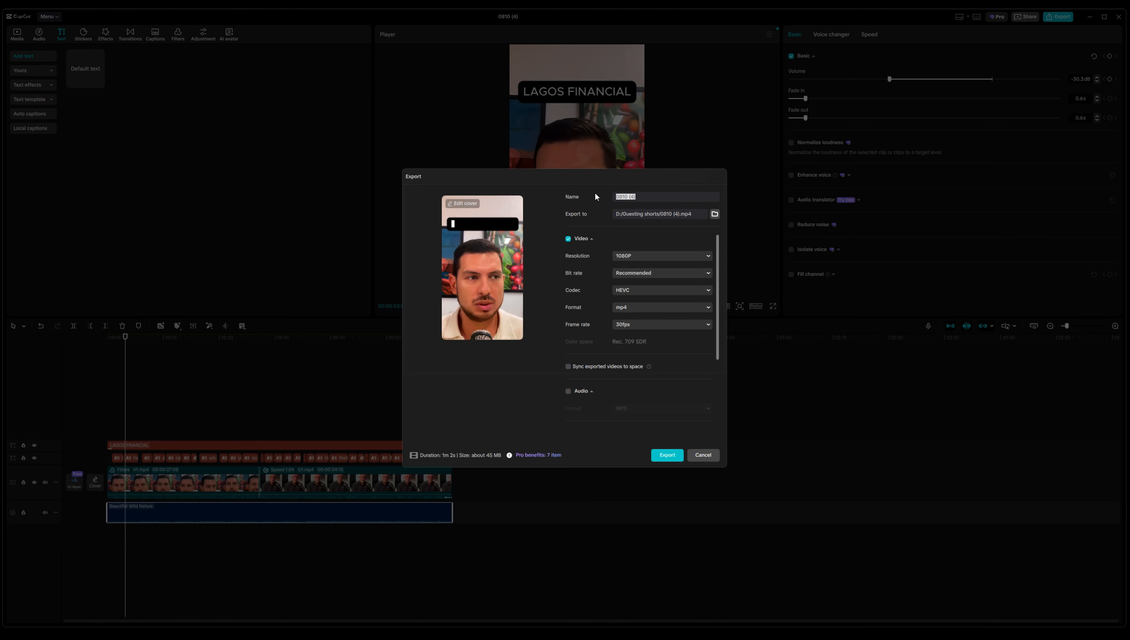
key(BackSpace)
text(LAGOS V1)
click(667, 456)
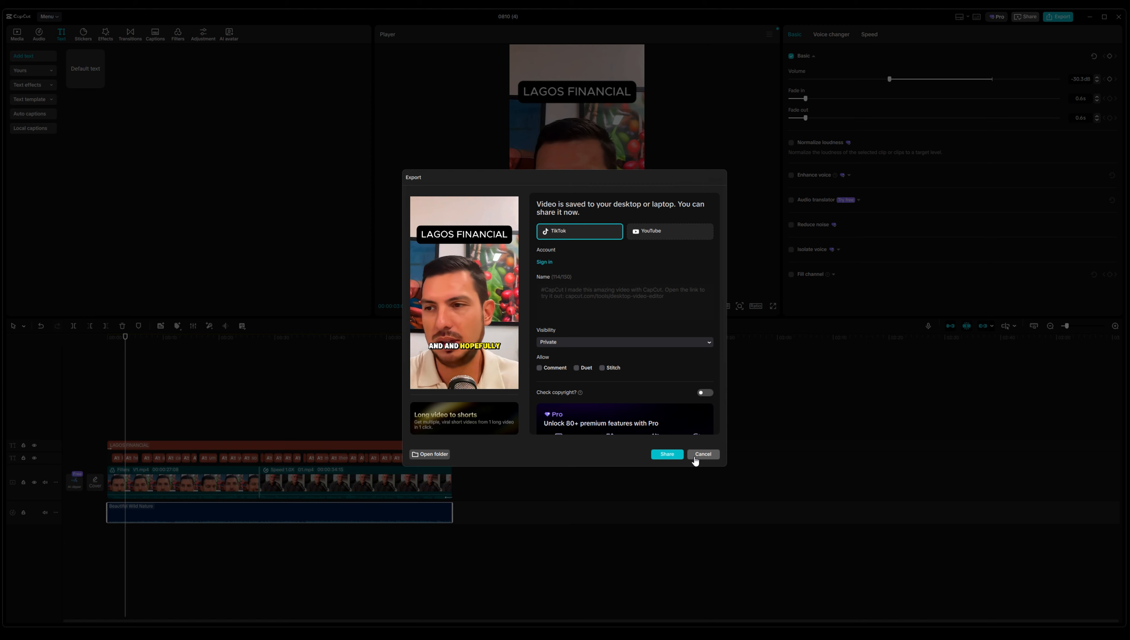
click(695, 457)
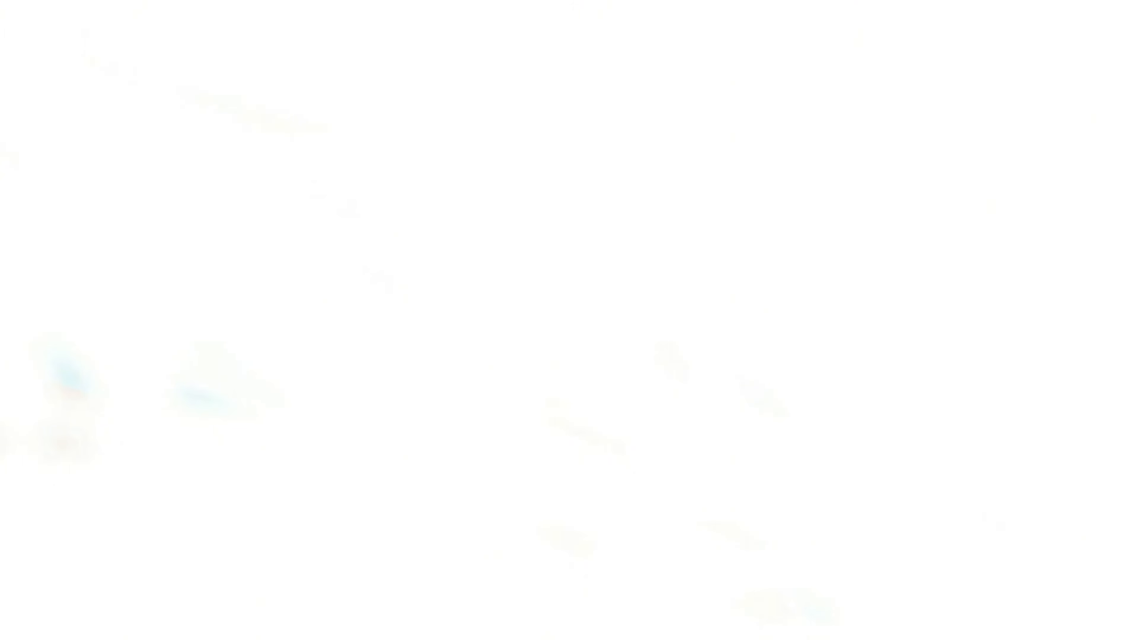